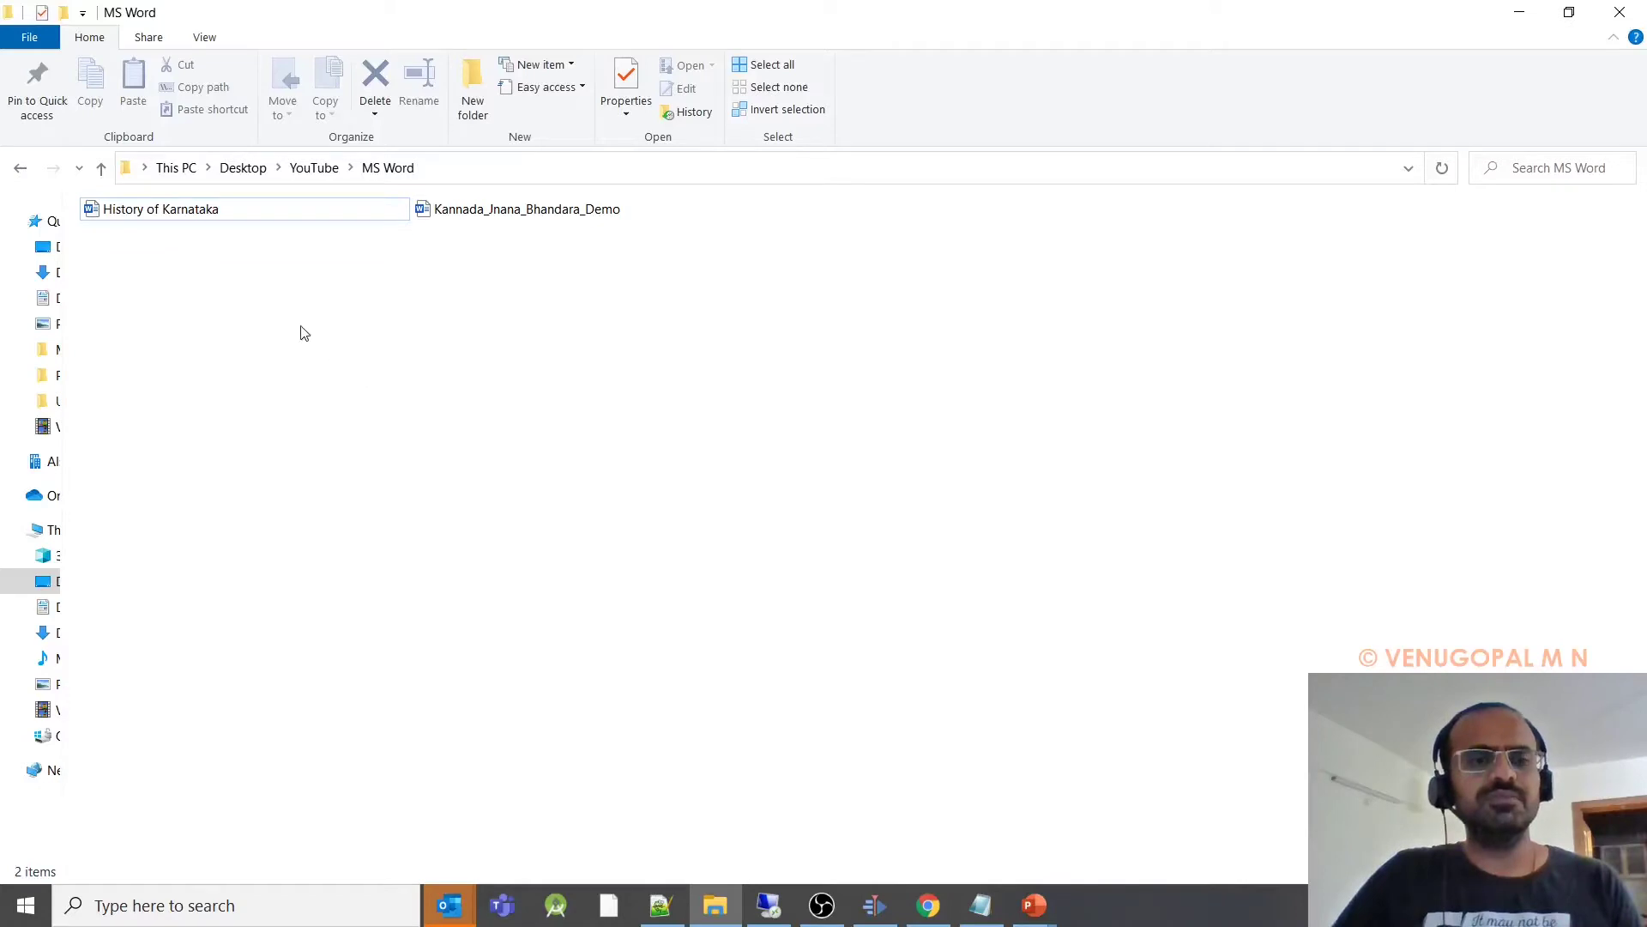
# Open the History of Karnataka document and scroll through its contents
pyautogui.click(220, 218)
pyautogui.doubleClick(221, 218)
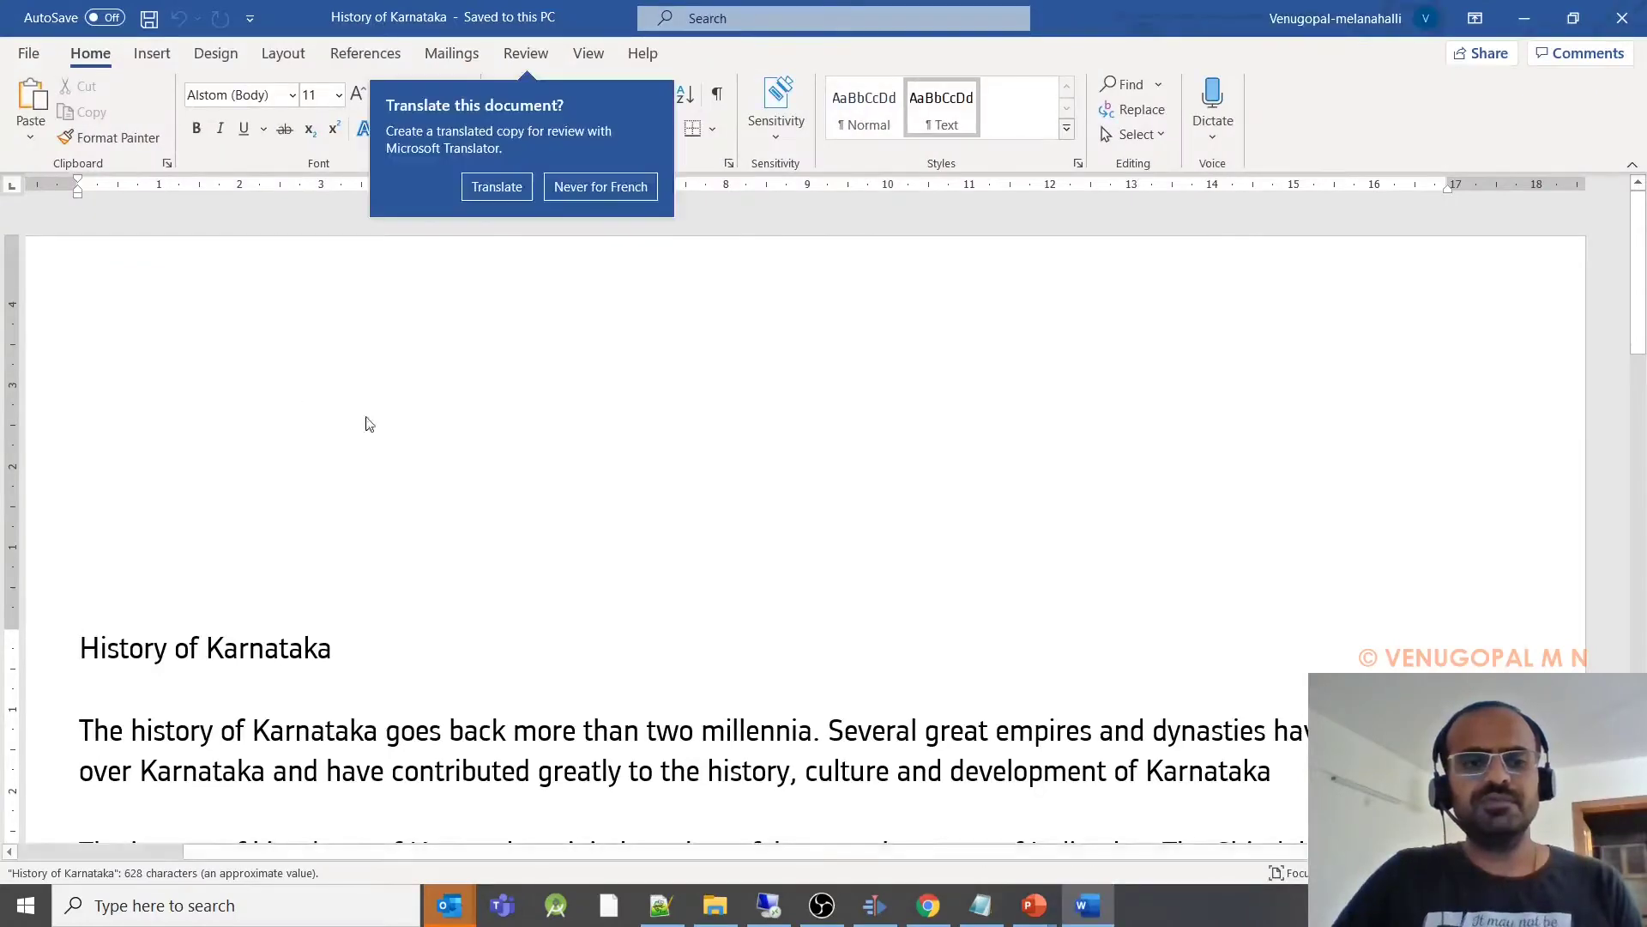
pyautogui.scroll(-5, 364, 423)
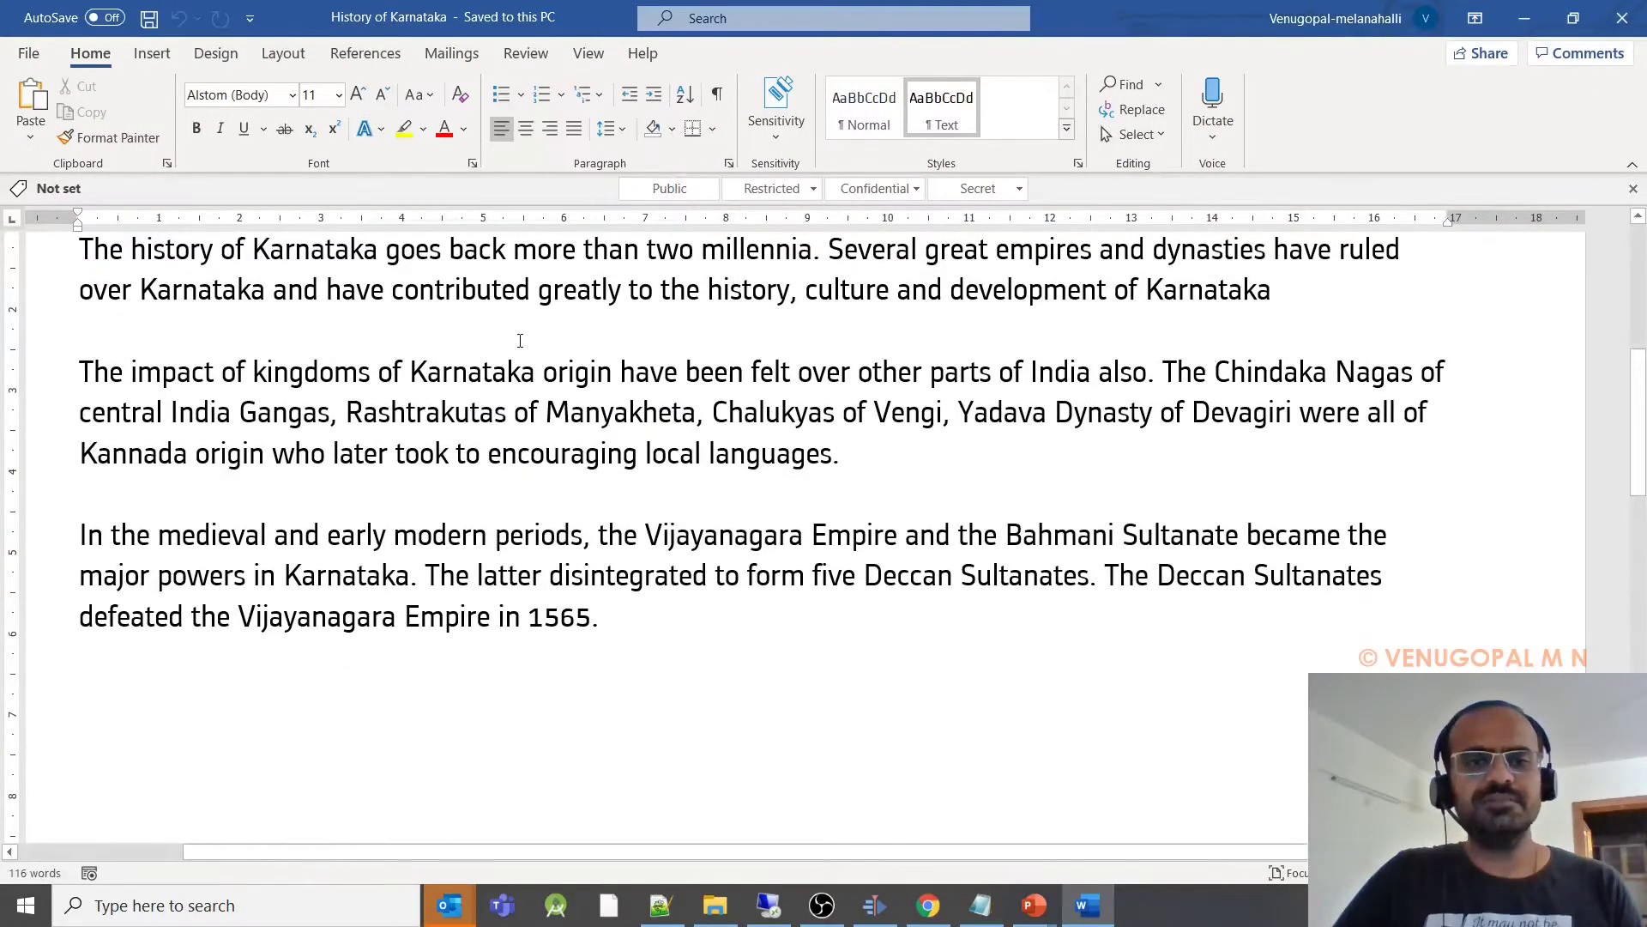
pyautogui.scroll(2, 460, 354)
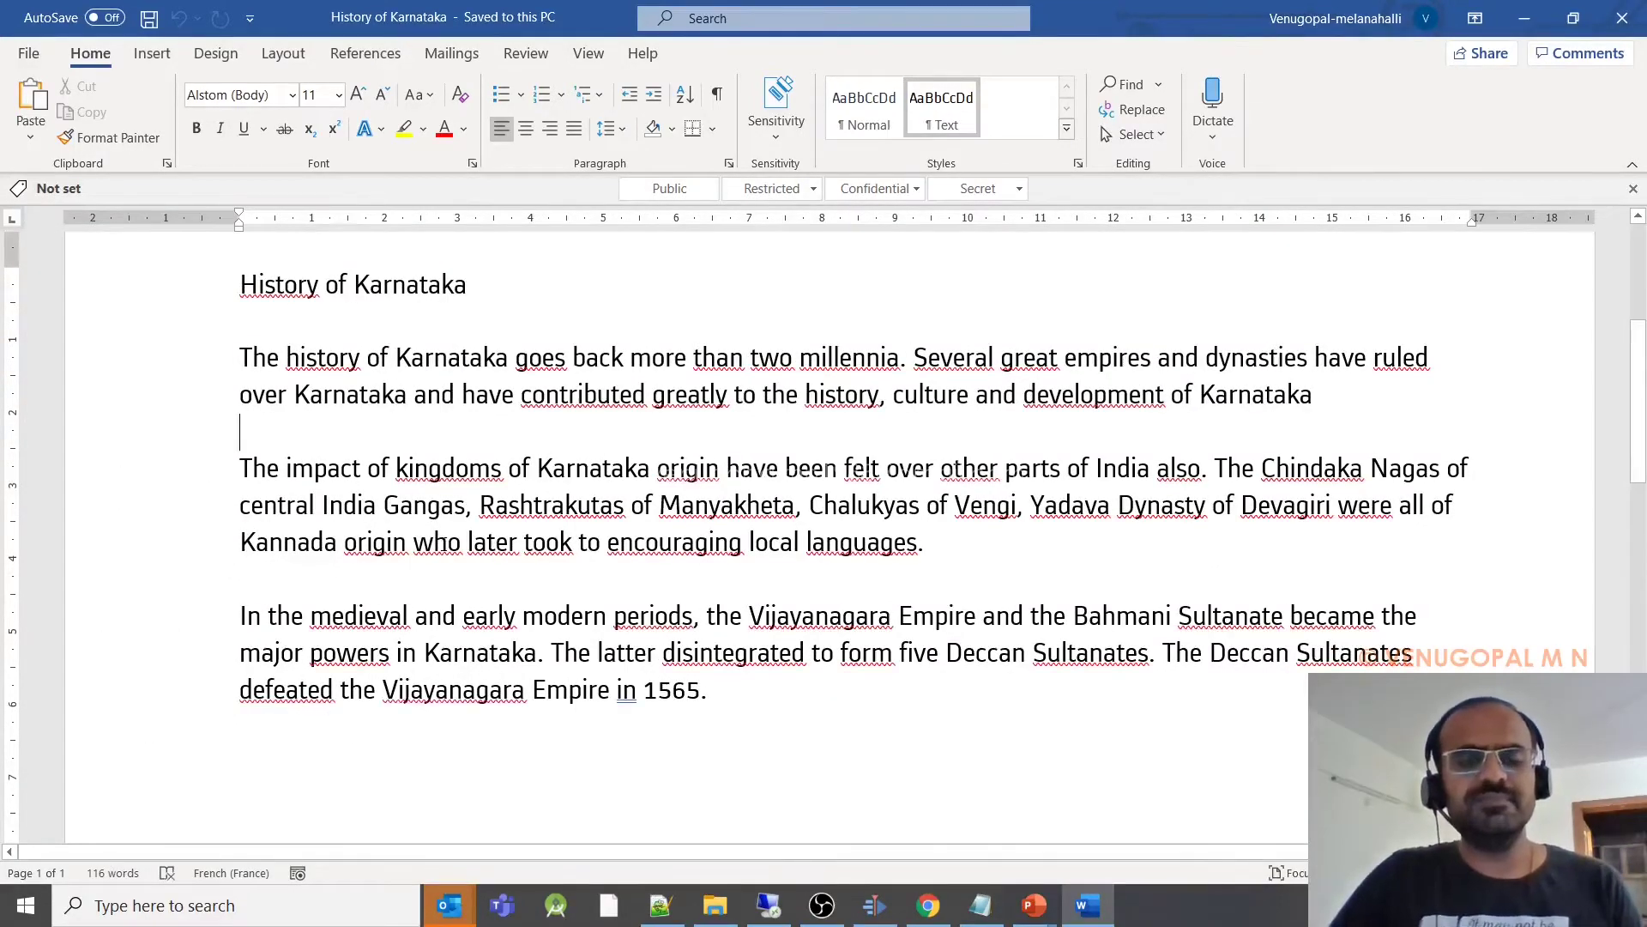
# Move to the top of the document and select all of its text
pyautogui.click(372, 333)
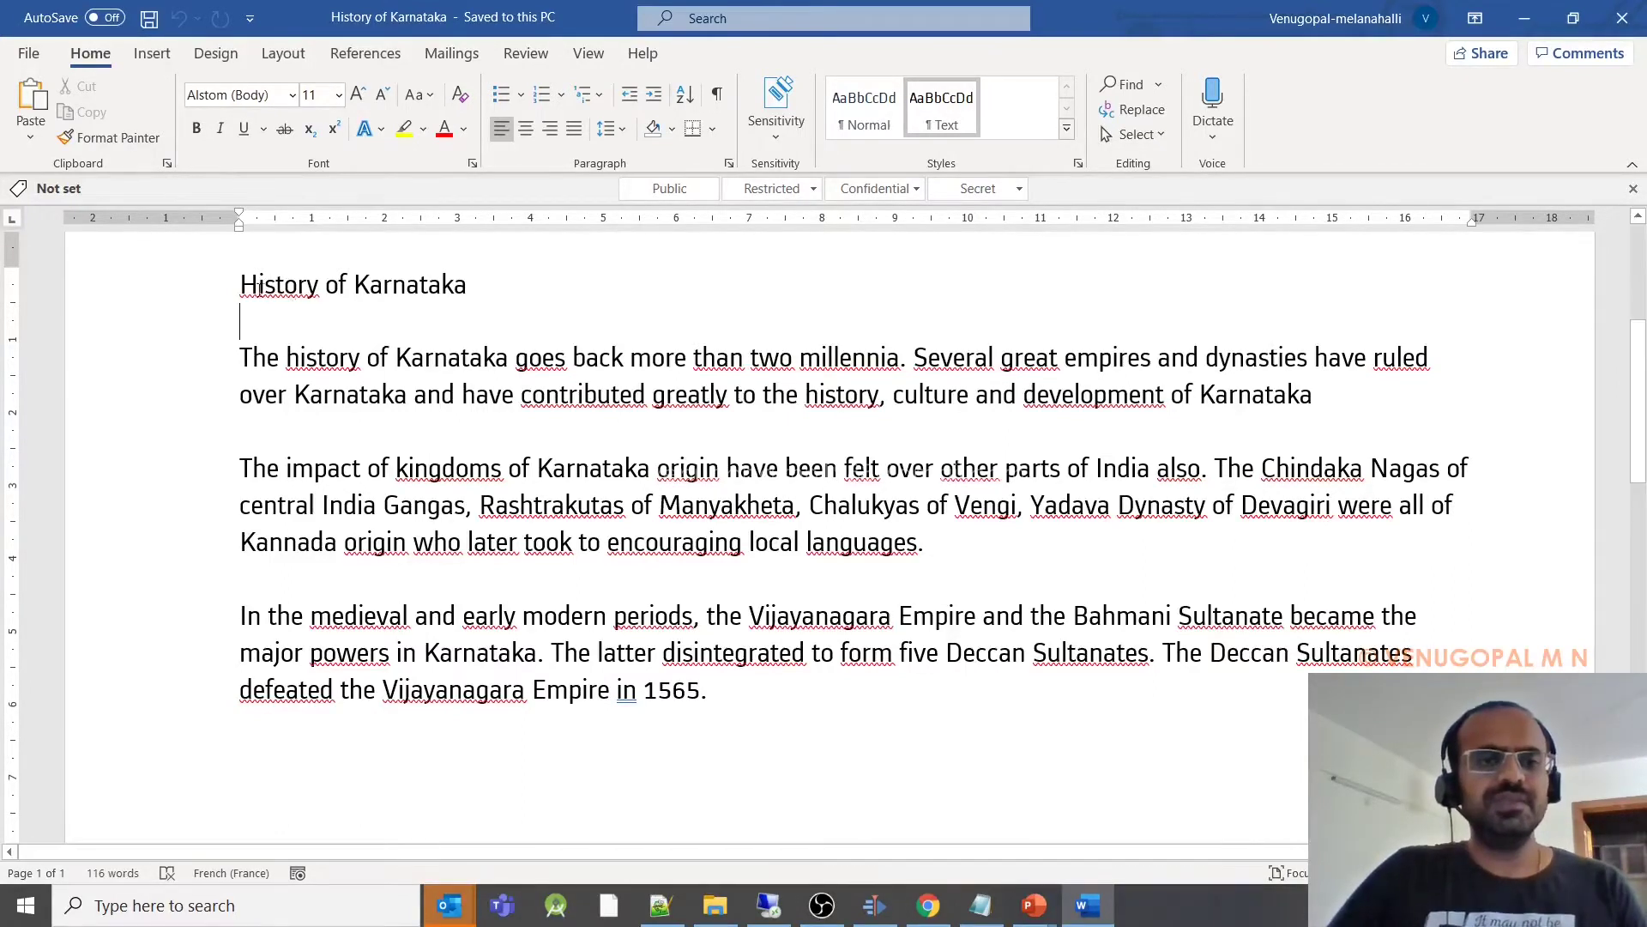
pyautogui.press('Up')
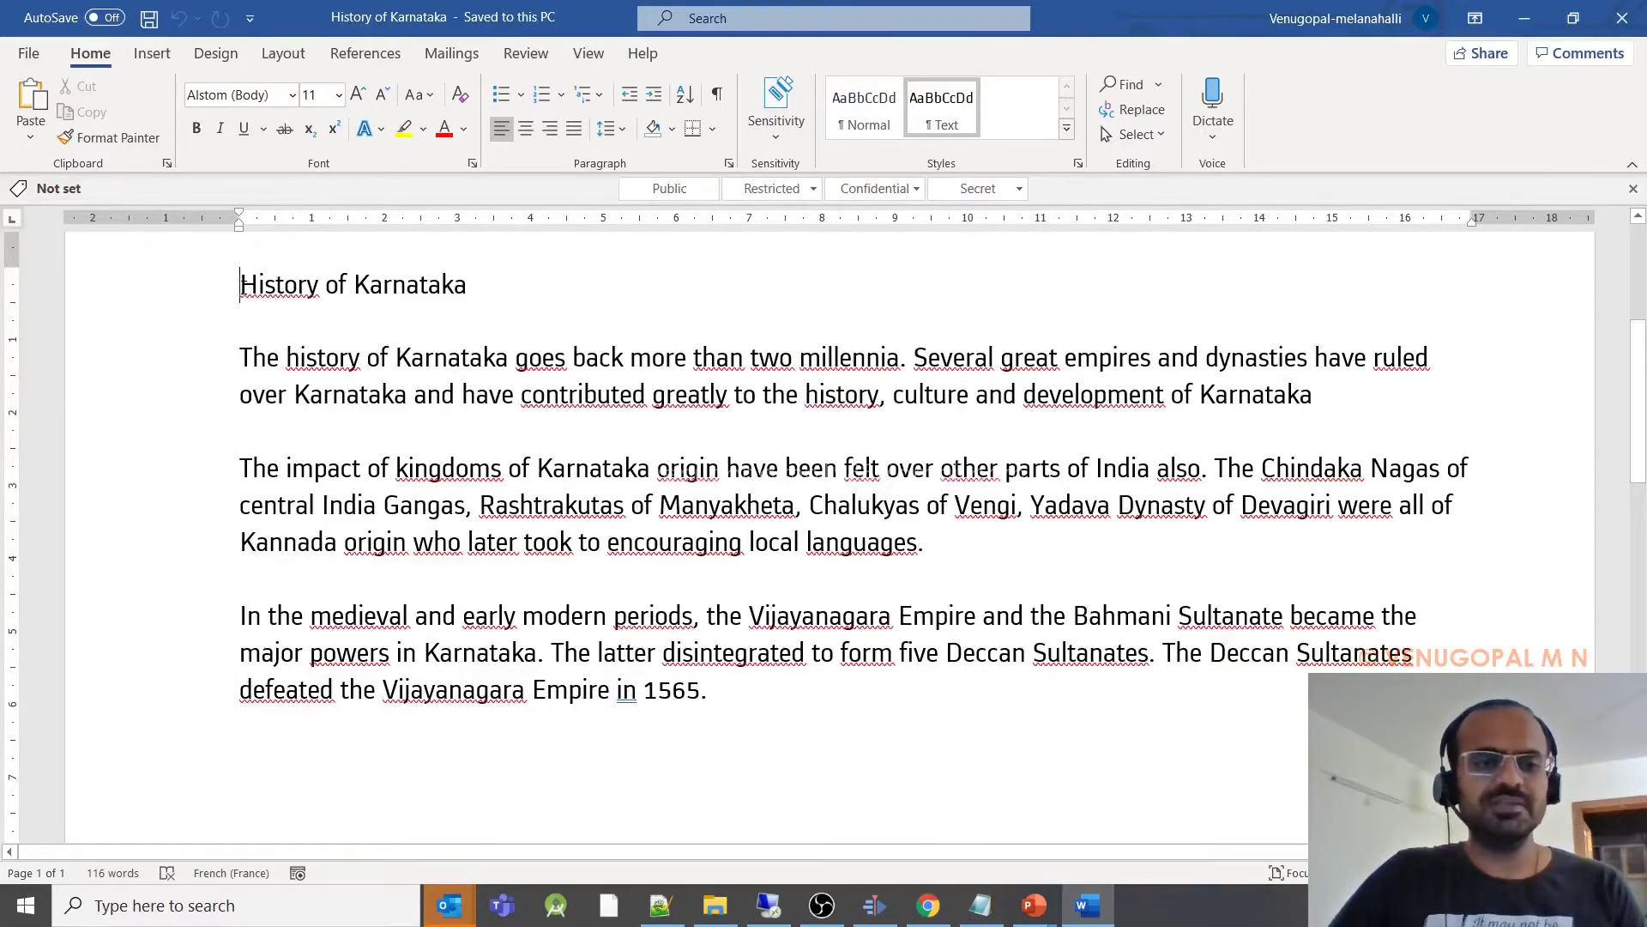
pyautogui.hotkey('ctrl', 'a')
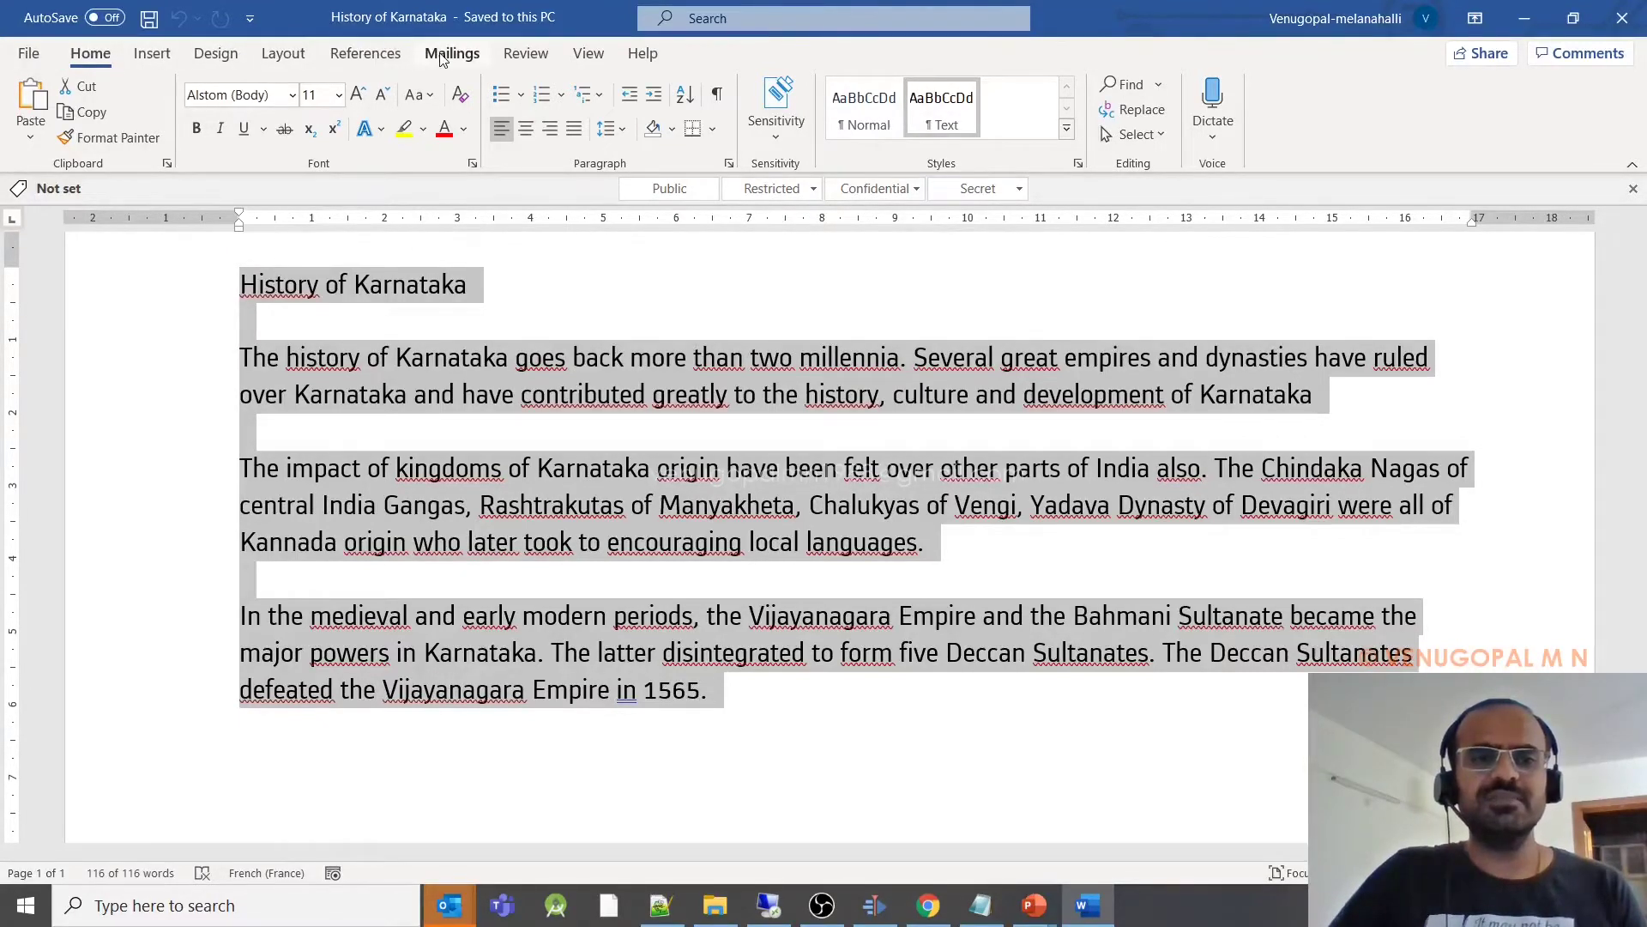
# Use Review > Read Aloud to have Word read the History of Karnataka document
pyautogui.click(526, 53)
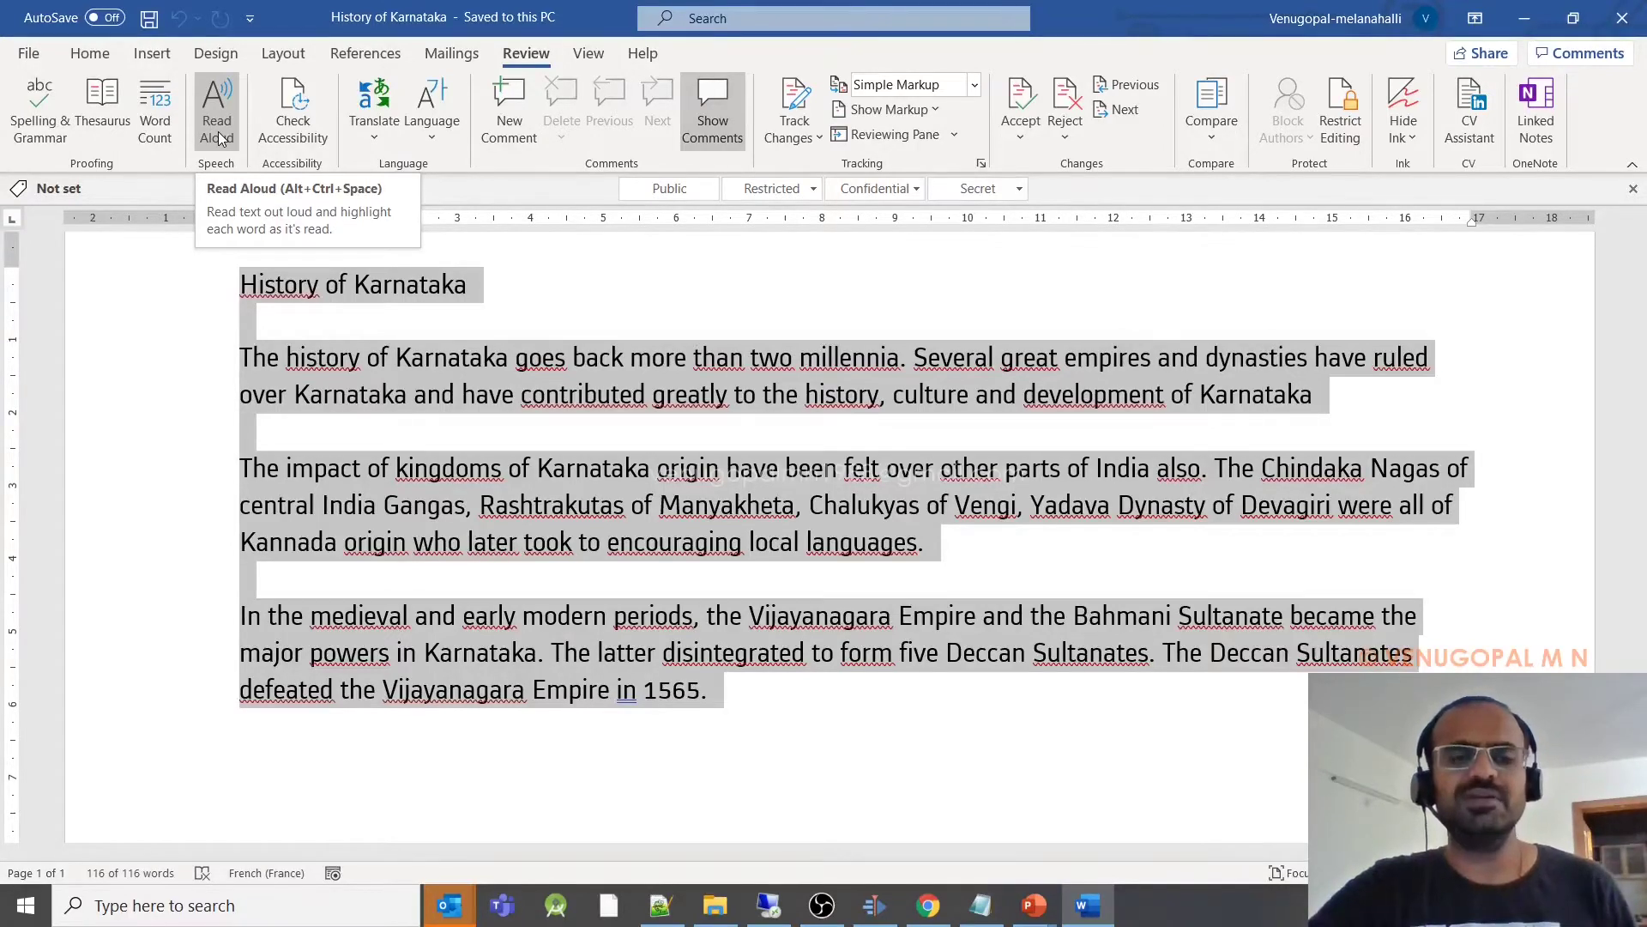
pyautogui.click(220, 133)
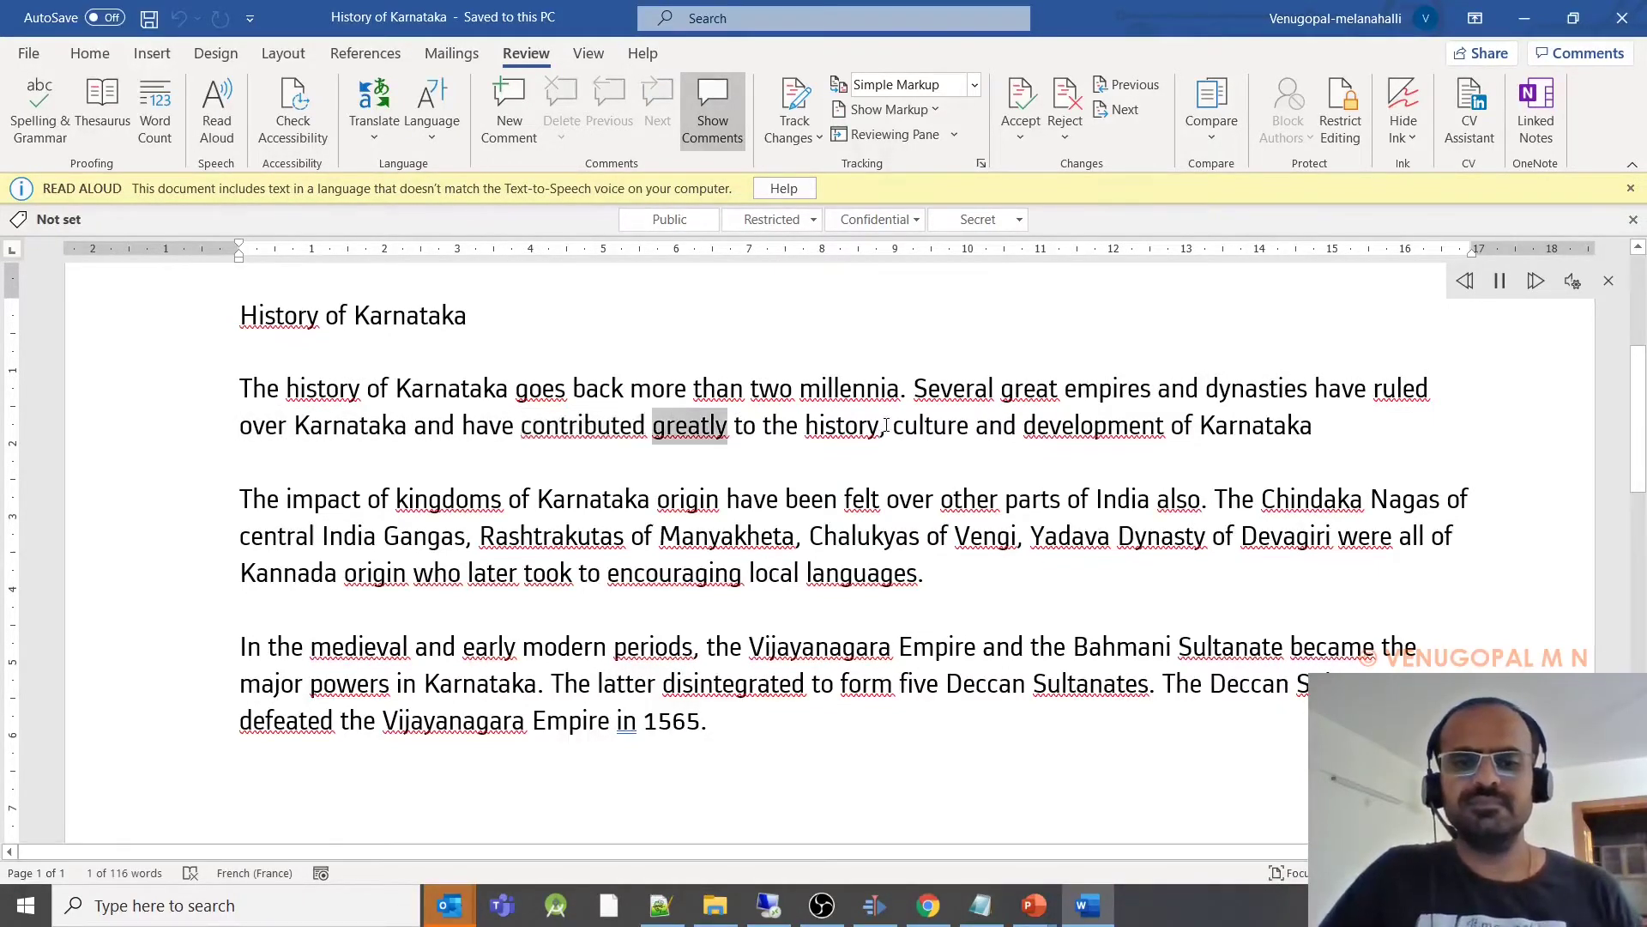
# Pause, replay the first paragraph, then skip to the second paragraph and pause at 'origin'
pyautogui.click(1501, 283)
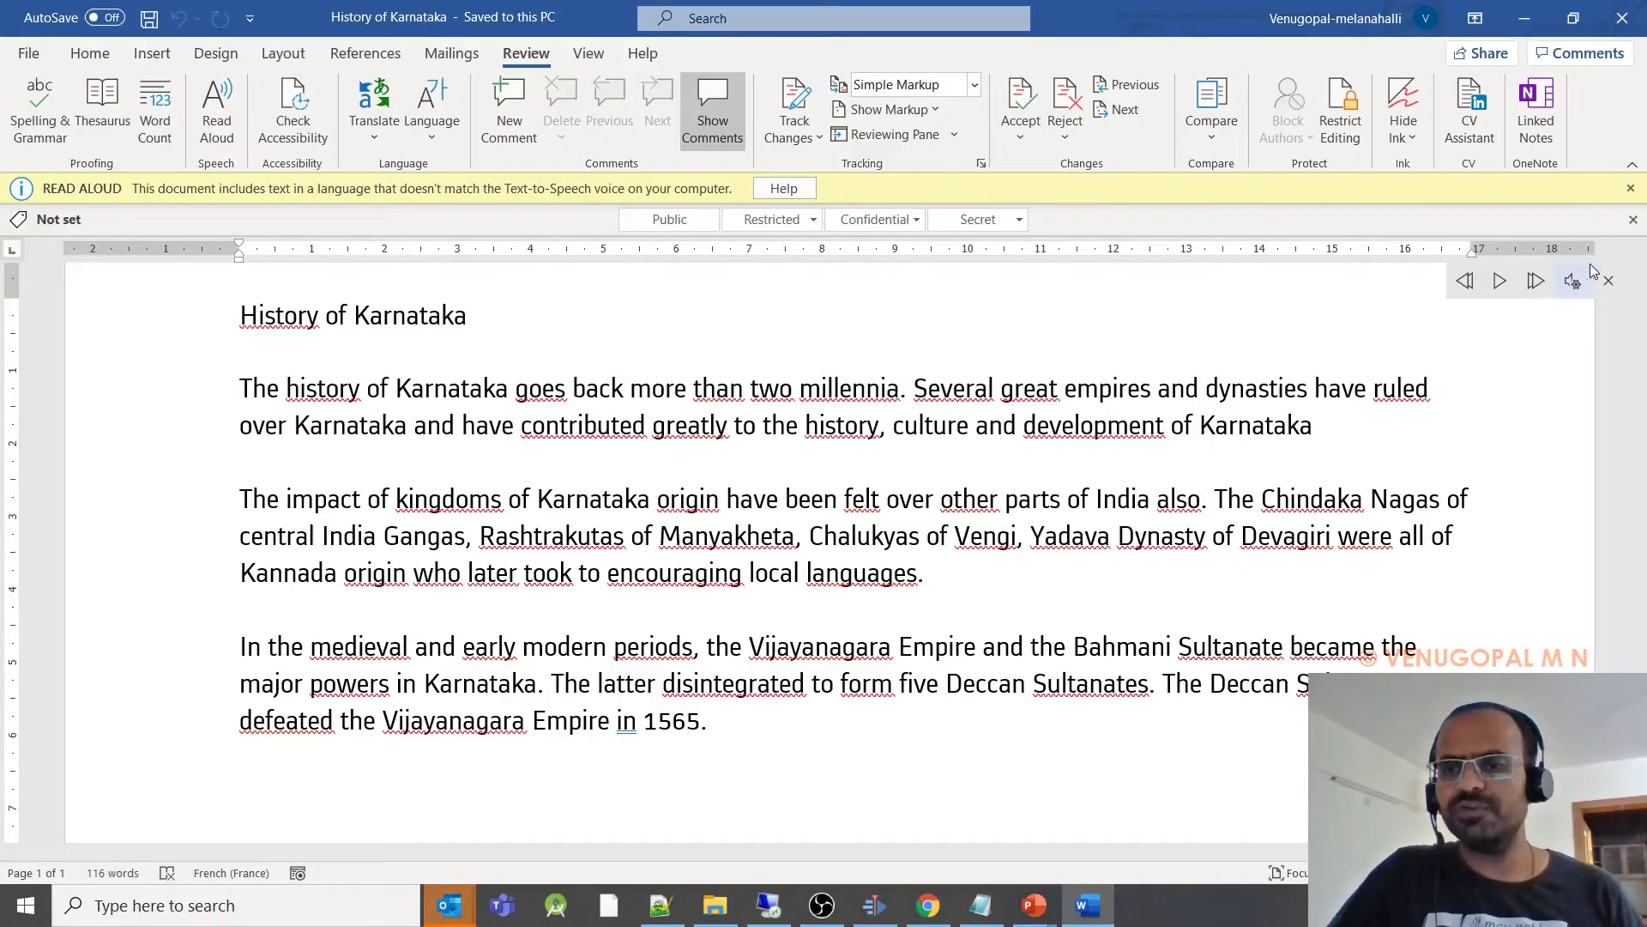
pyautogui.click(1465, 290)
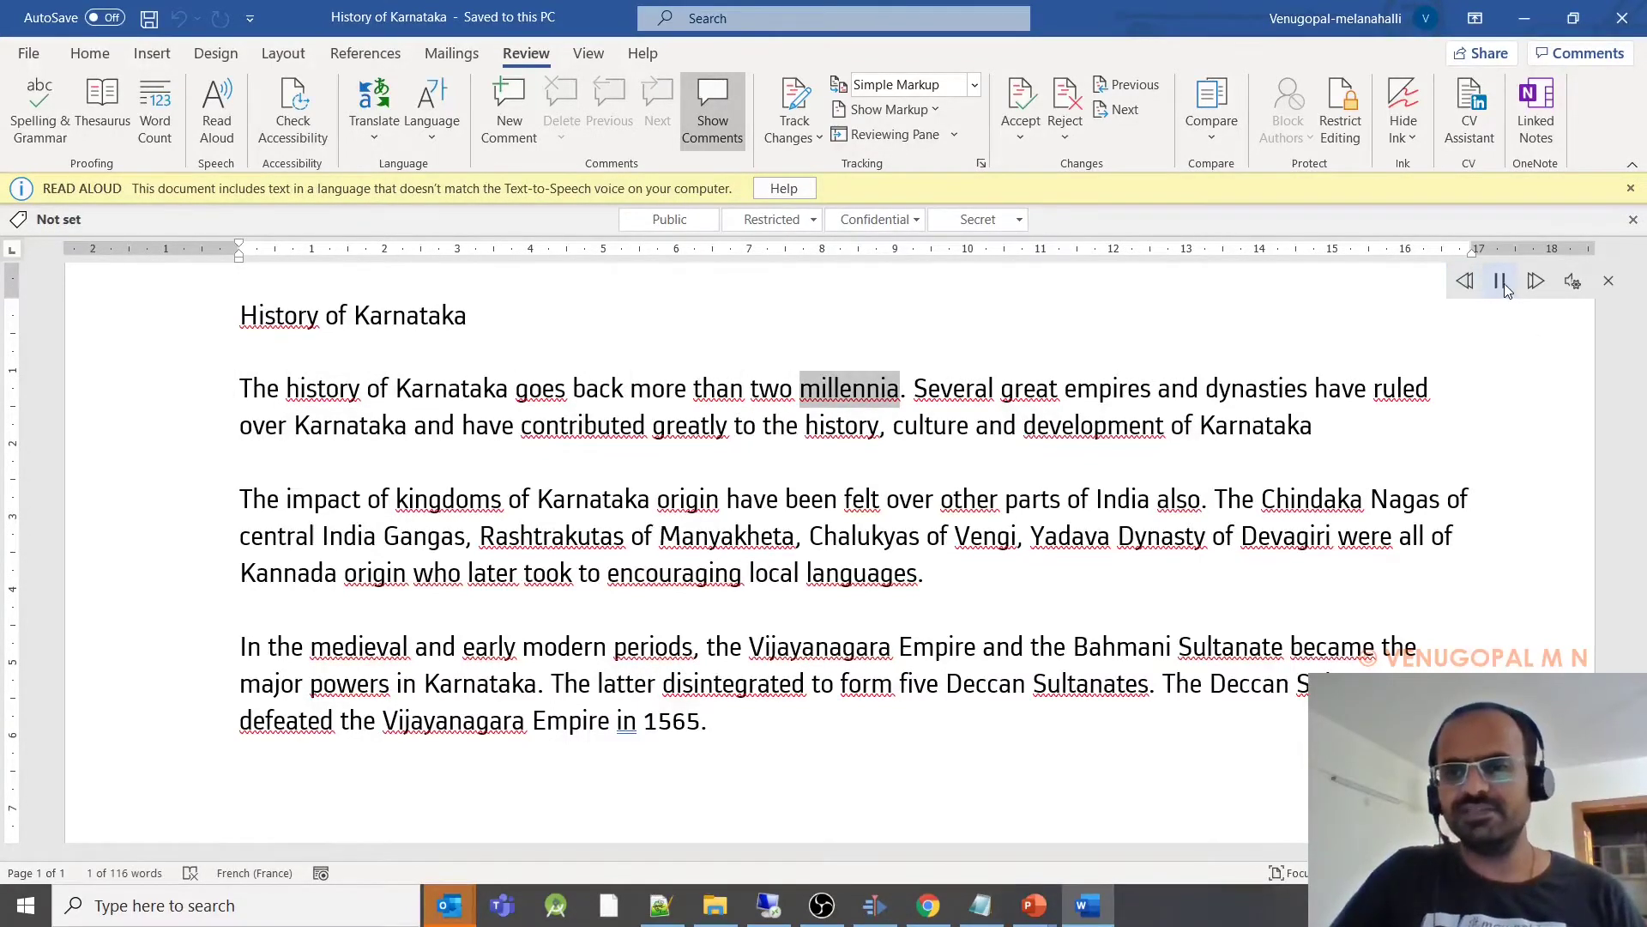
pyautogui.click(1499, 281)
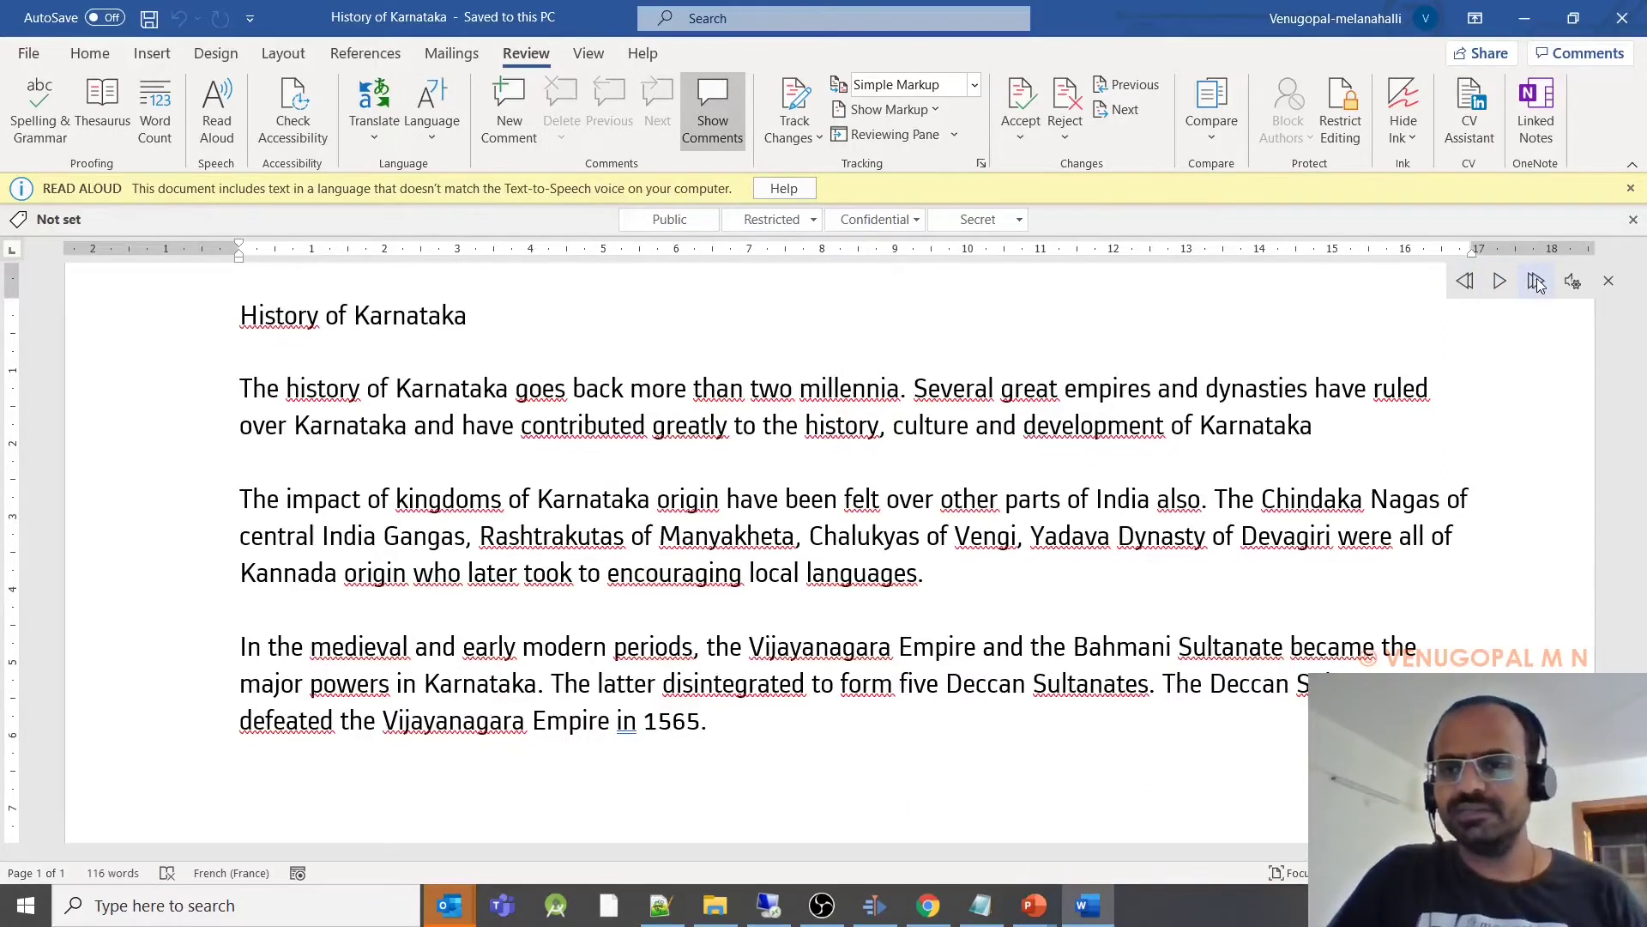
pyautogui.click(1536, 281)
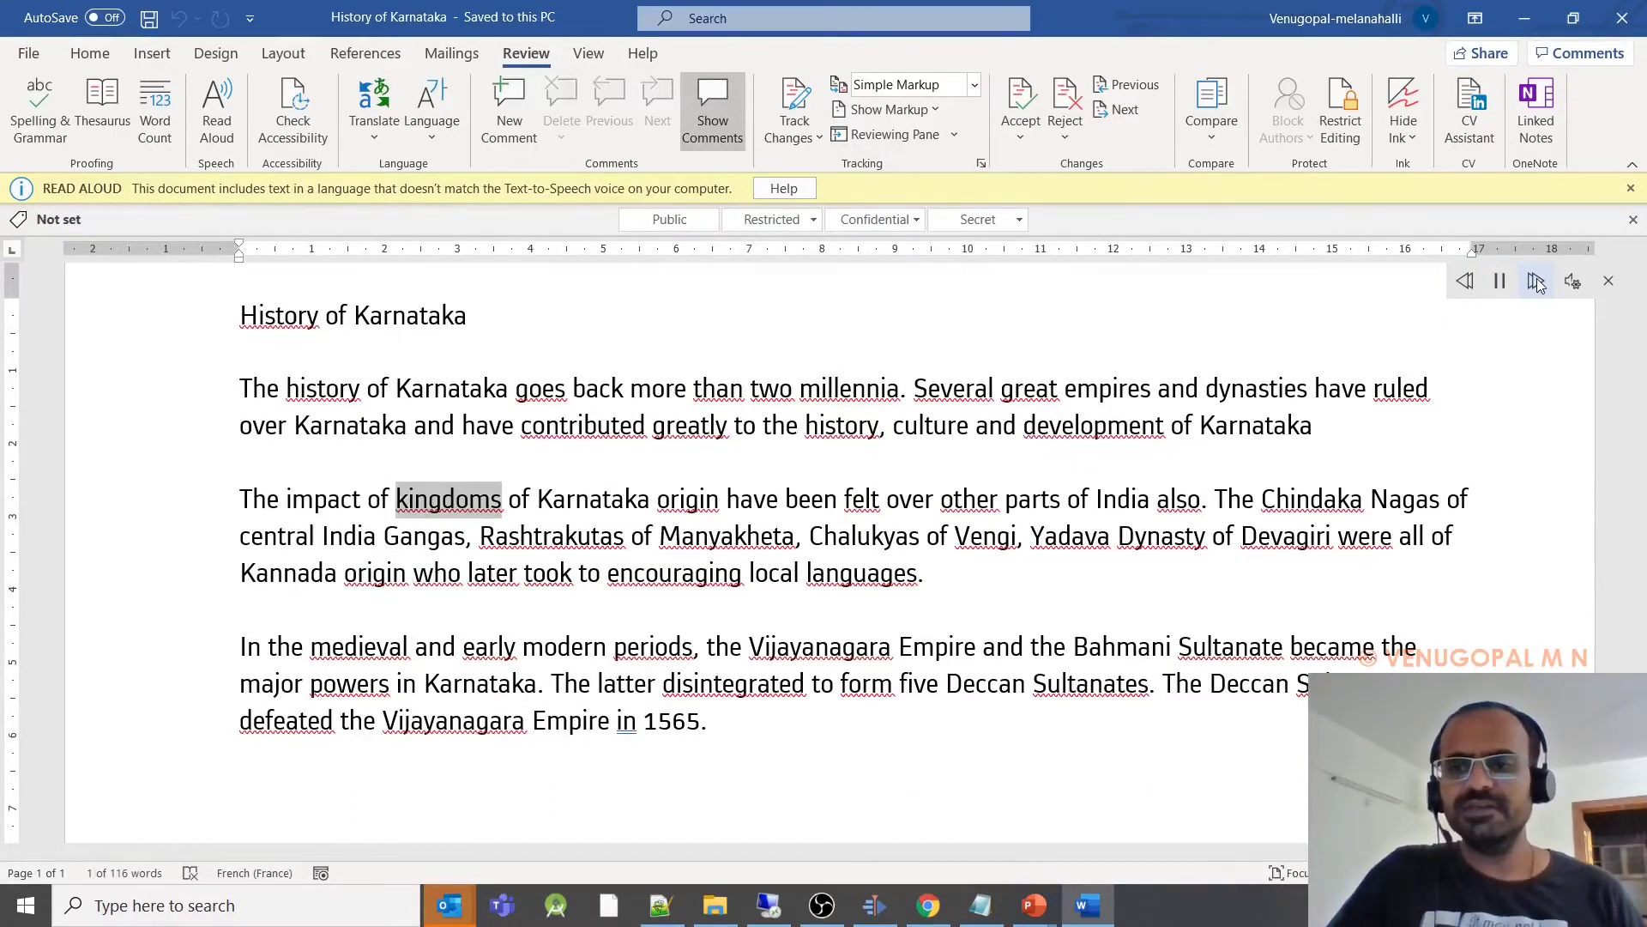
pyautogui.click(1501, 282)
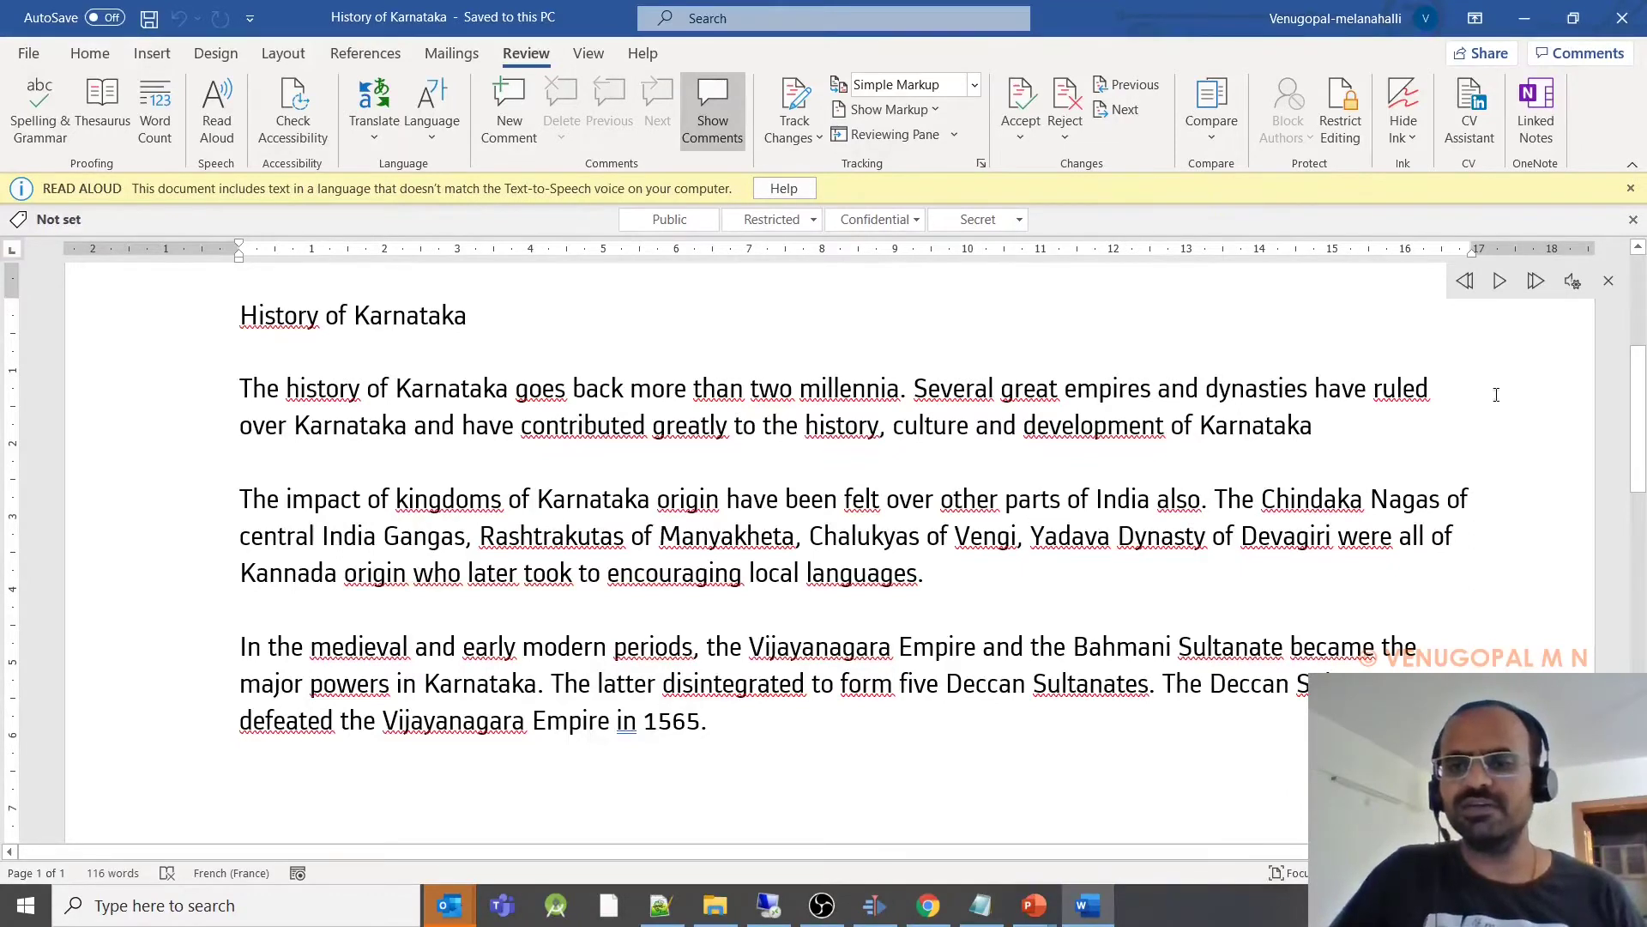
# Keep the Microsoft Heera voice, raise the reading speed, and play briefly before pausing
pyautogui.click(1572, 282)
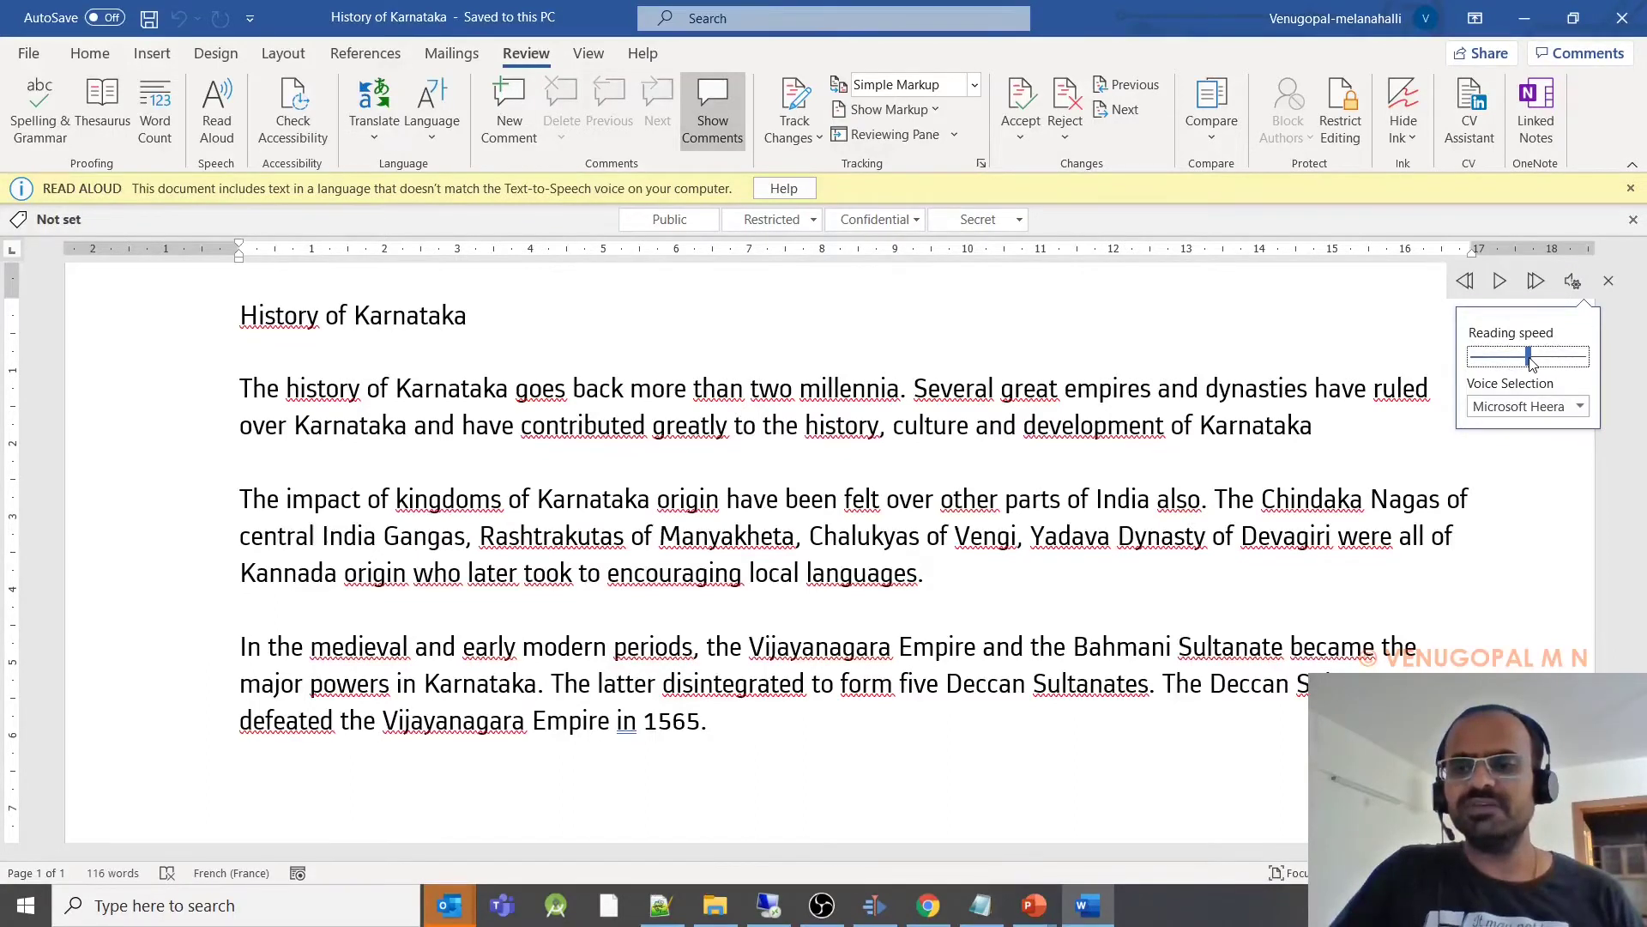
pyautogui.click(1578, 409)
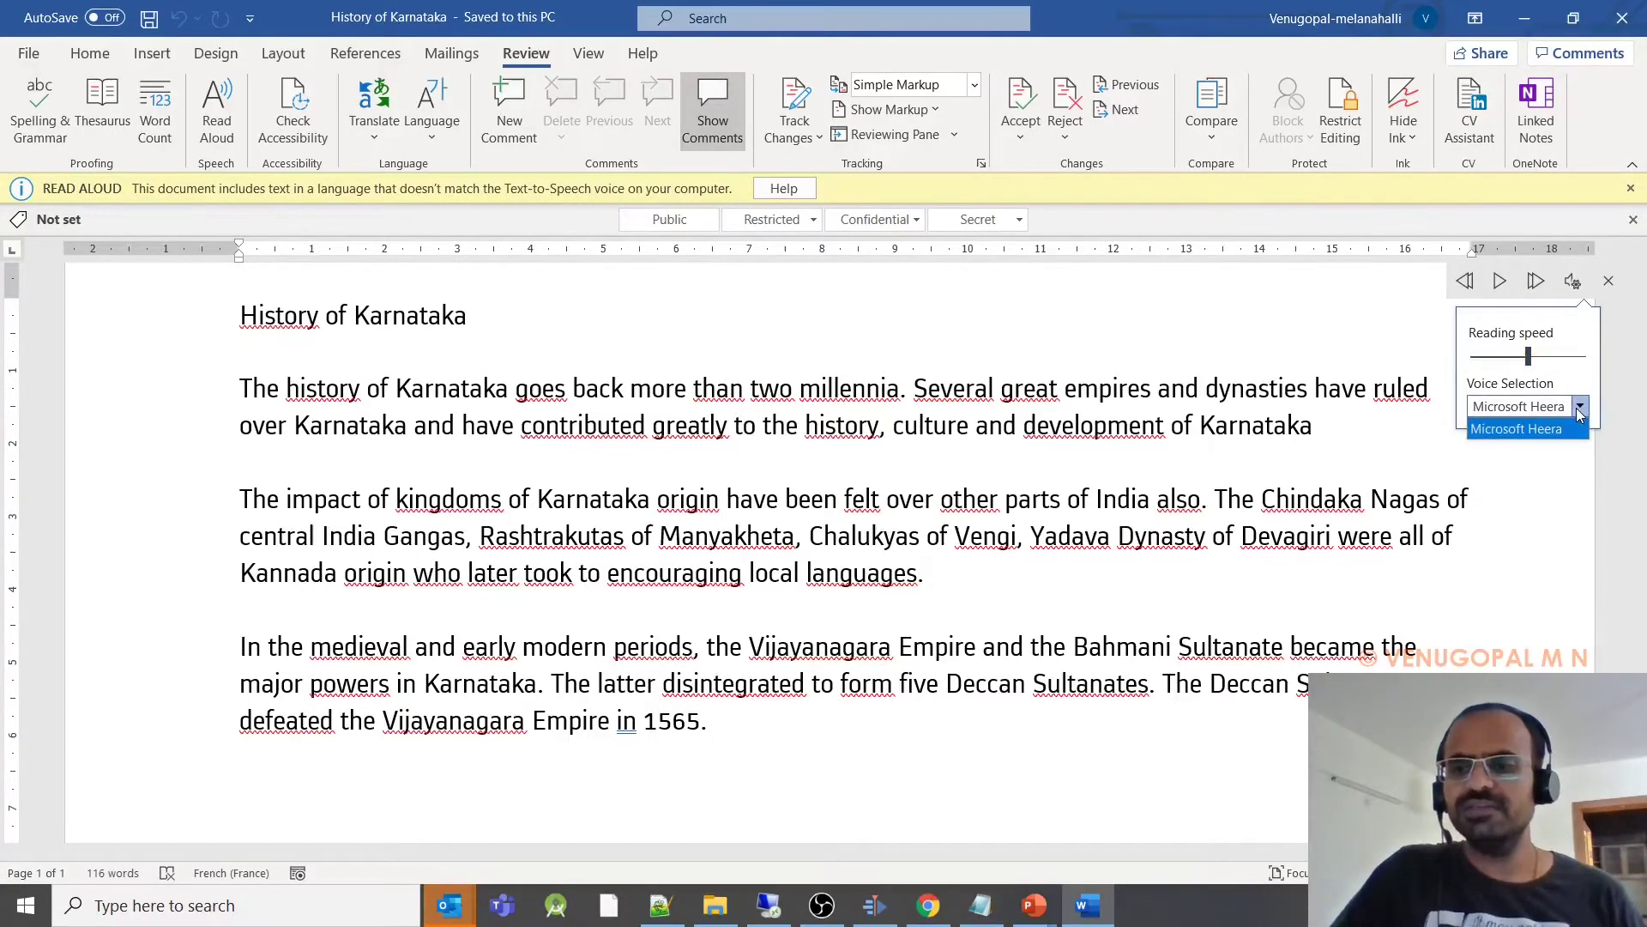
pyautogui.click(1579, 408)
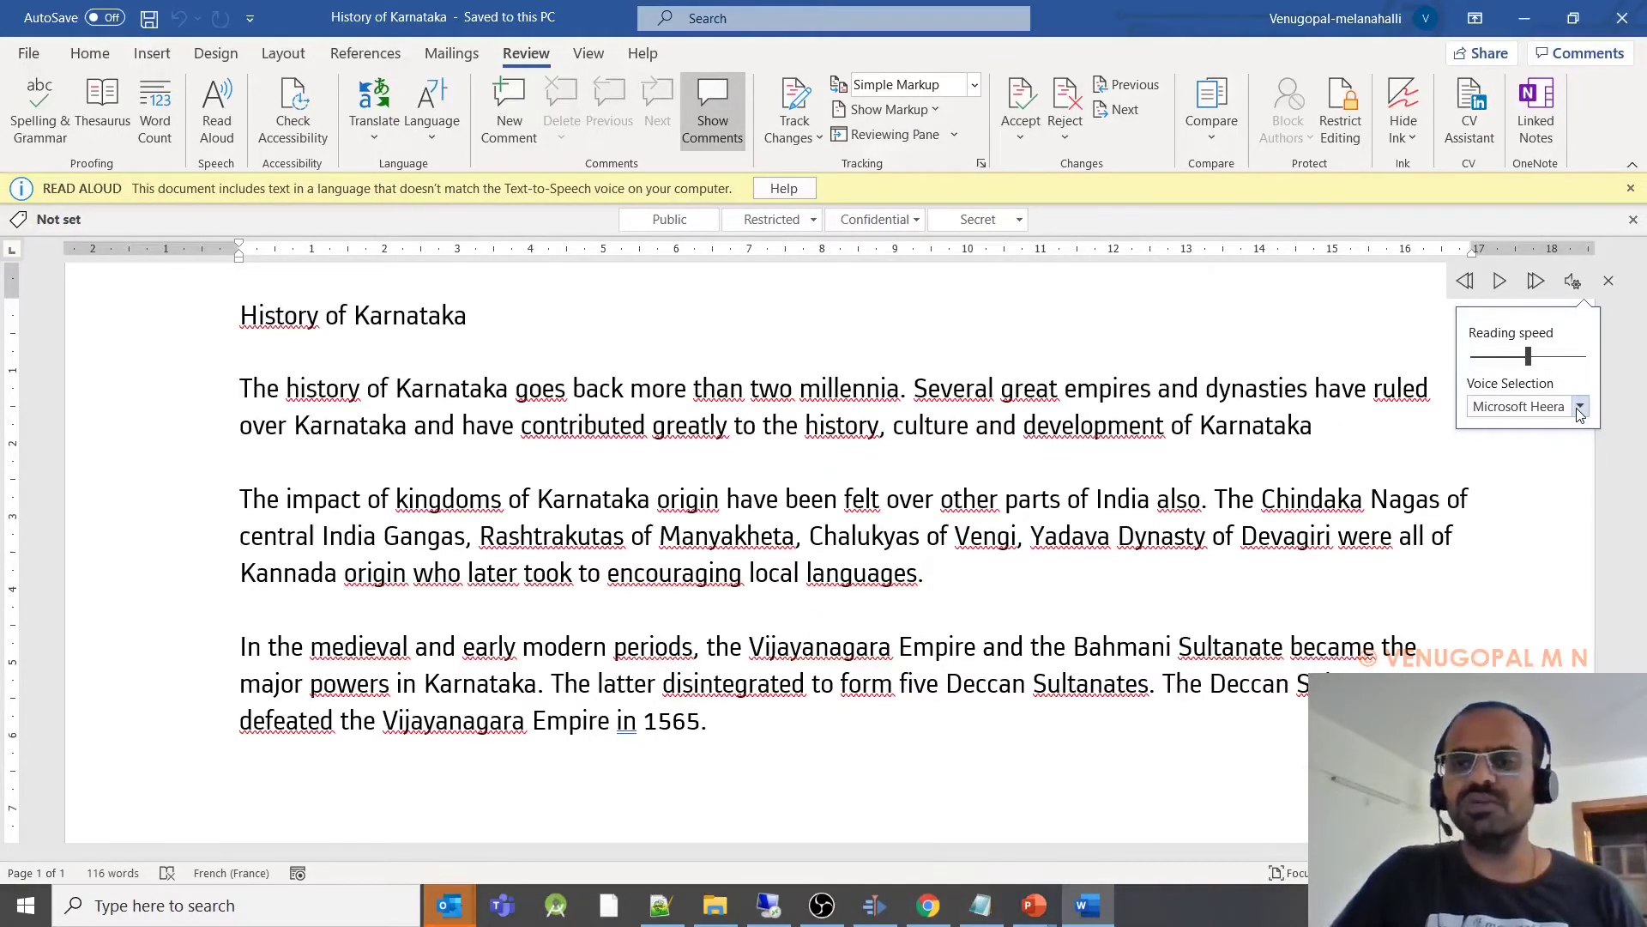
pyautogui.moveTo(1527, 357); pyautogui.dragTo(1556, 357)
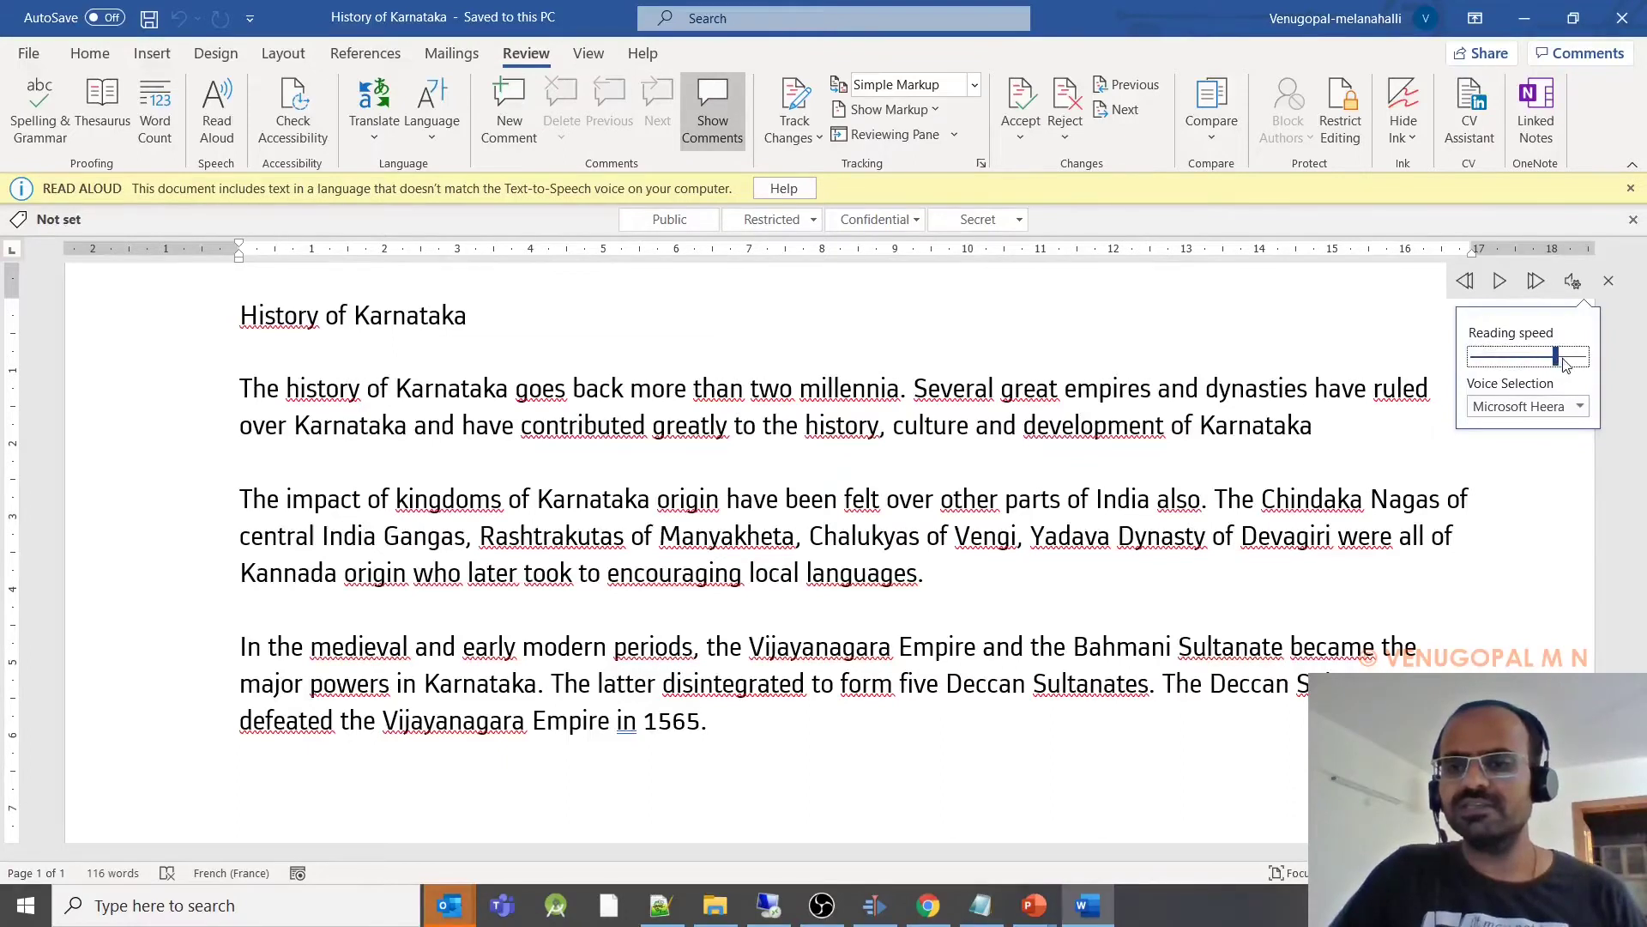
pyautogui.click(1501, 282)
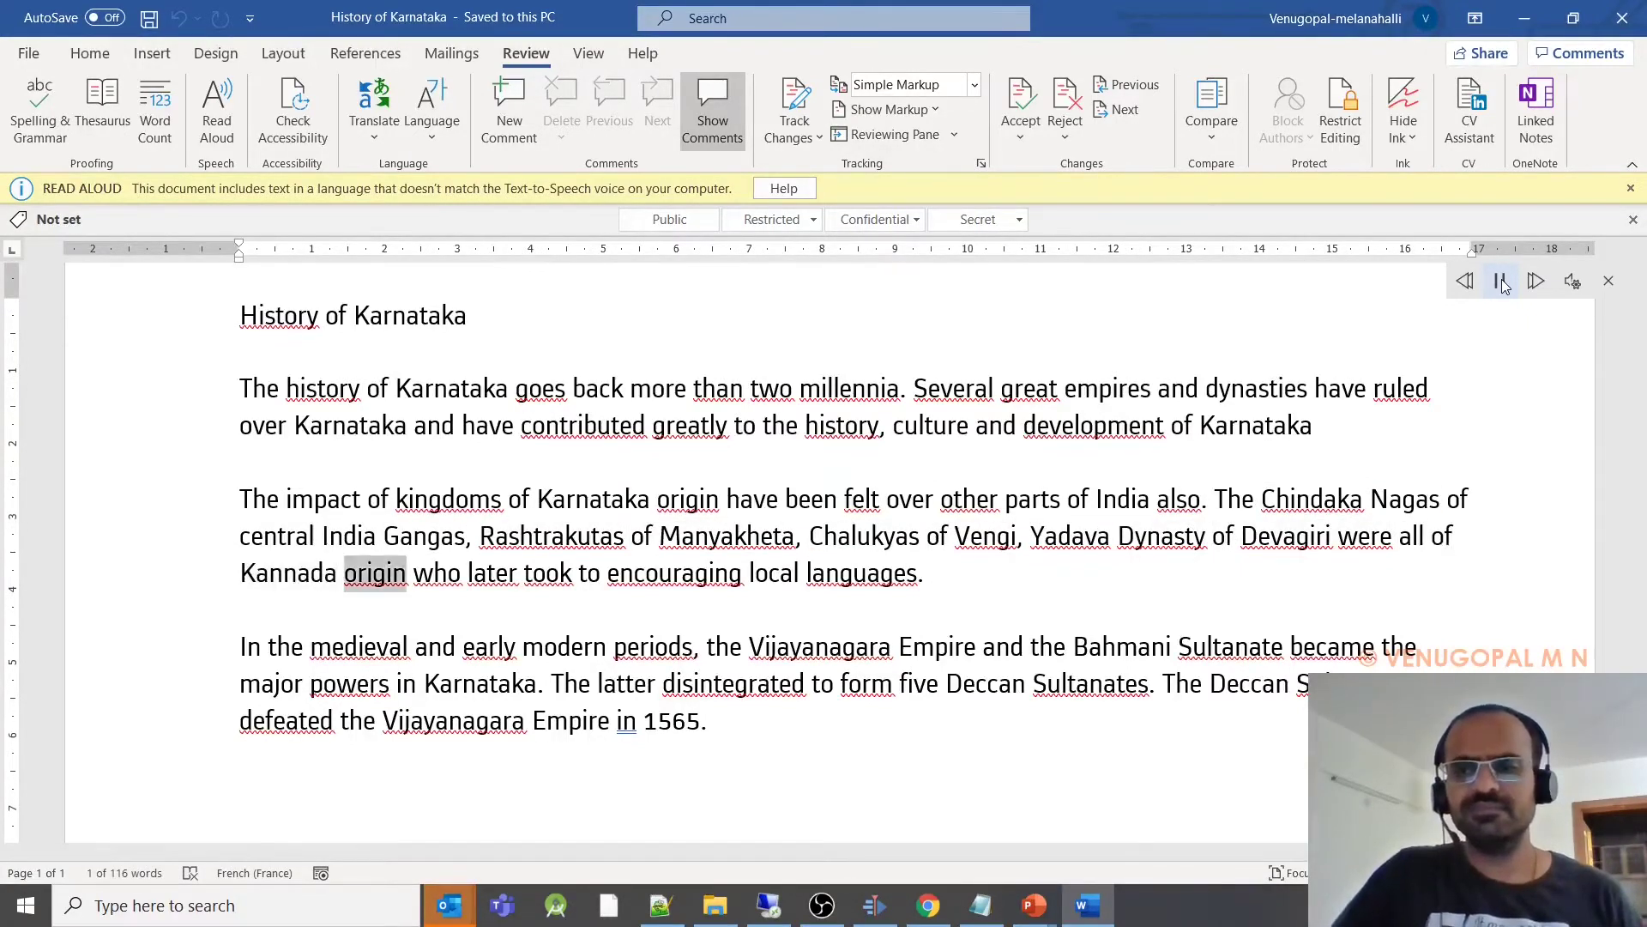
pyautogui.click(1500, 281)
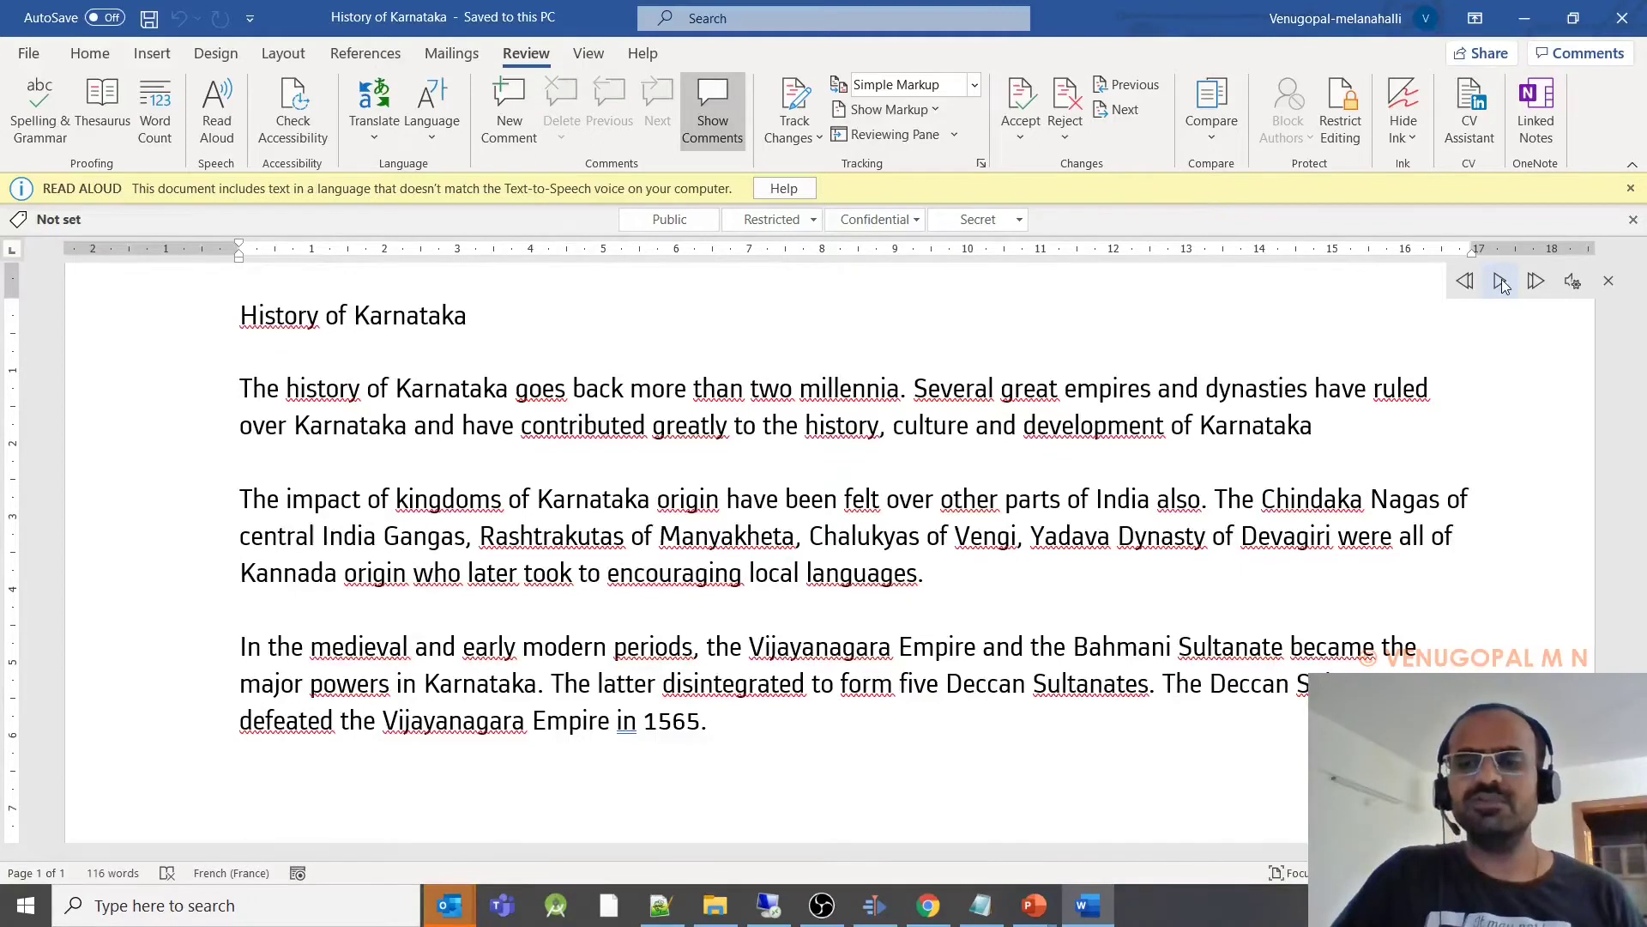
pyautogui.click(1572, 281)
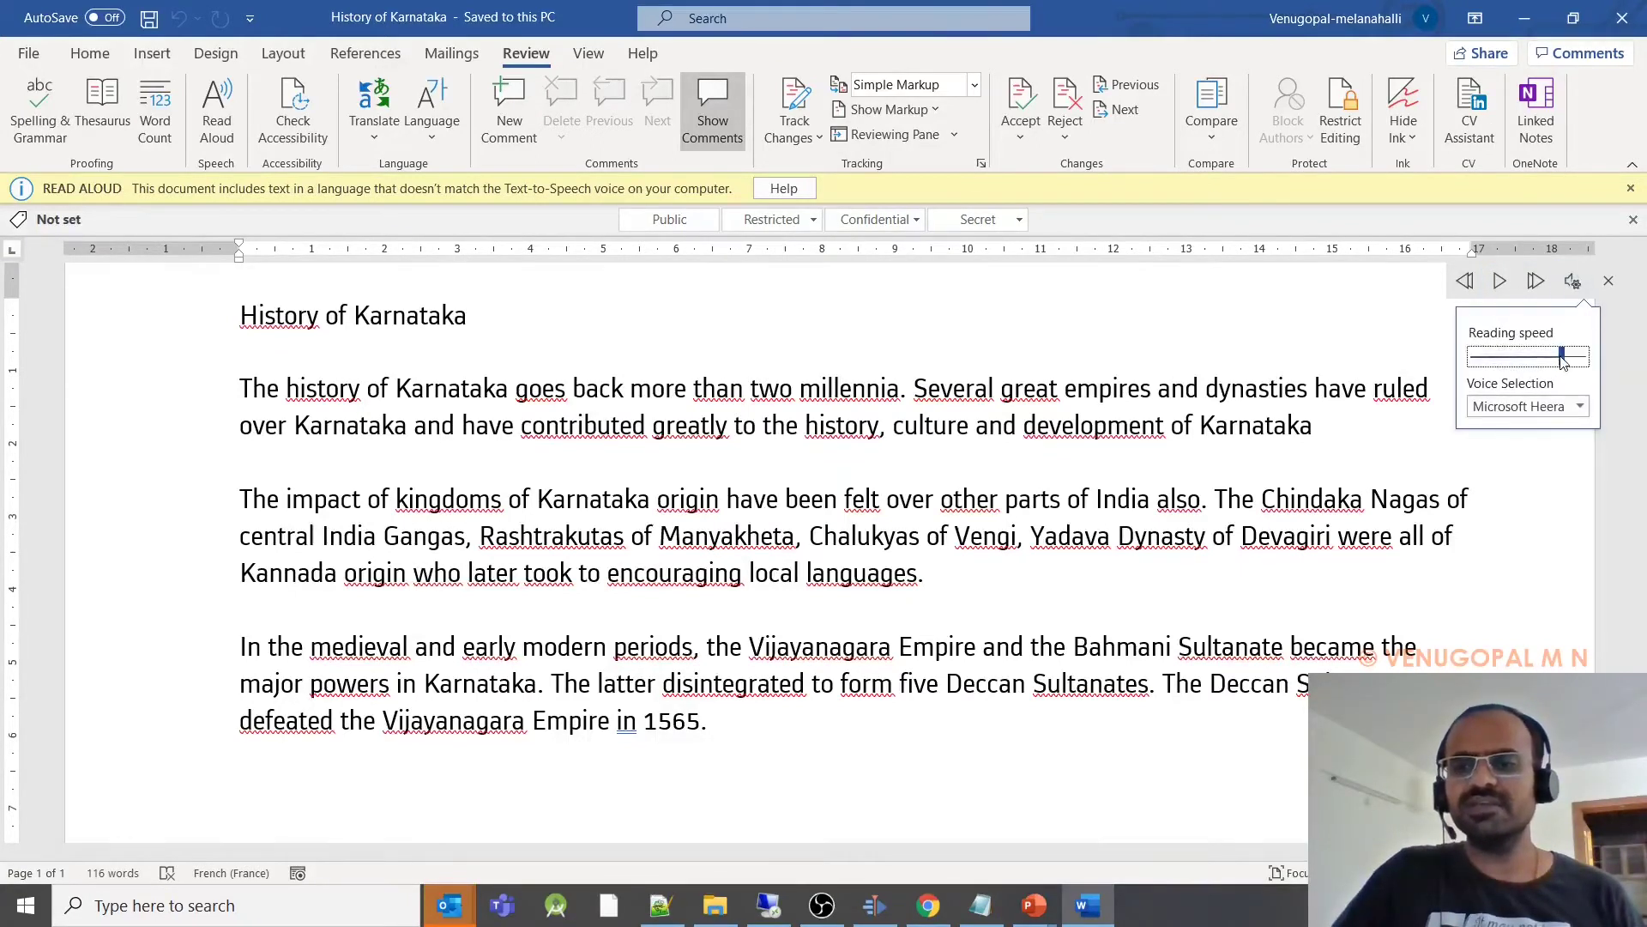
# Lower the reading speed below normal and play into the third paragraph, pausing at 'modern'
pyautogui.moveTo(1561, 360); pyautogui.dragTo(1528, 361)
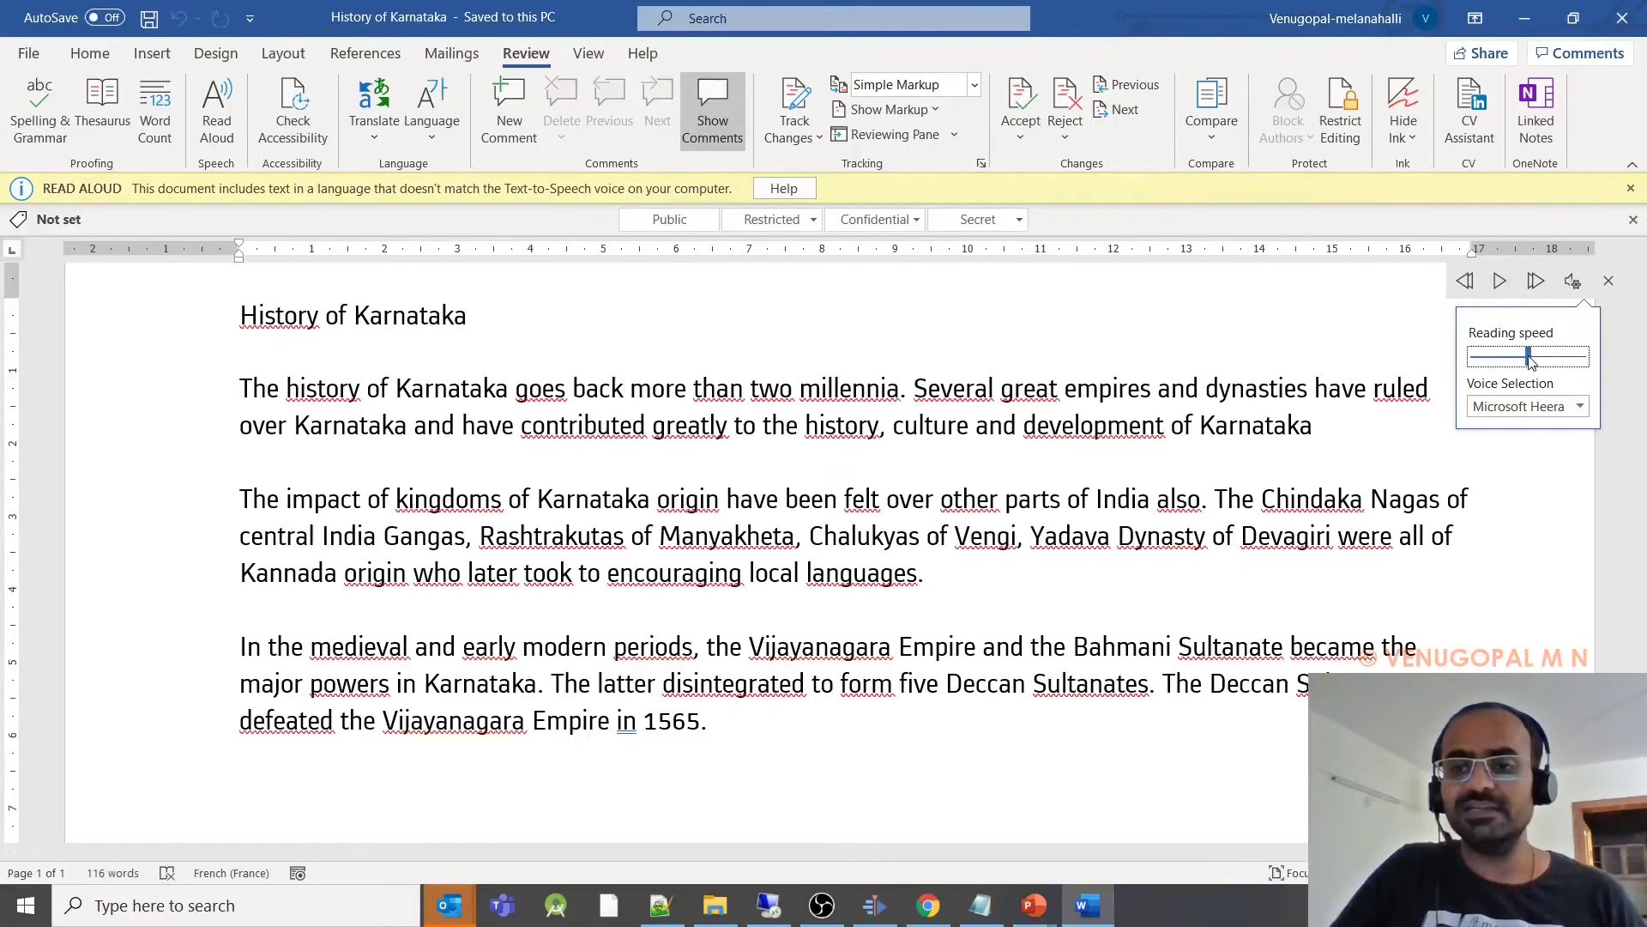
pyautogui.moveTo(1530, 360); pyautogui.dragTo(1502, 360)
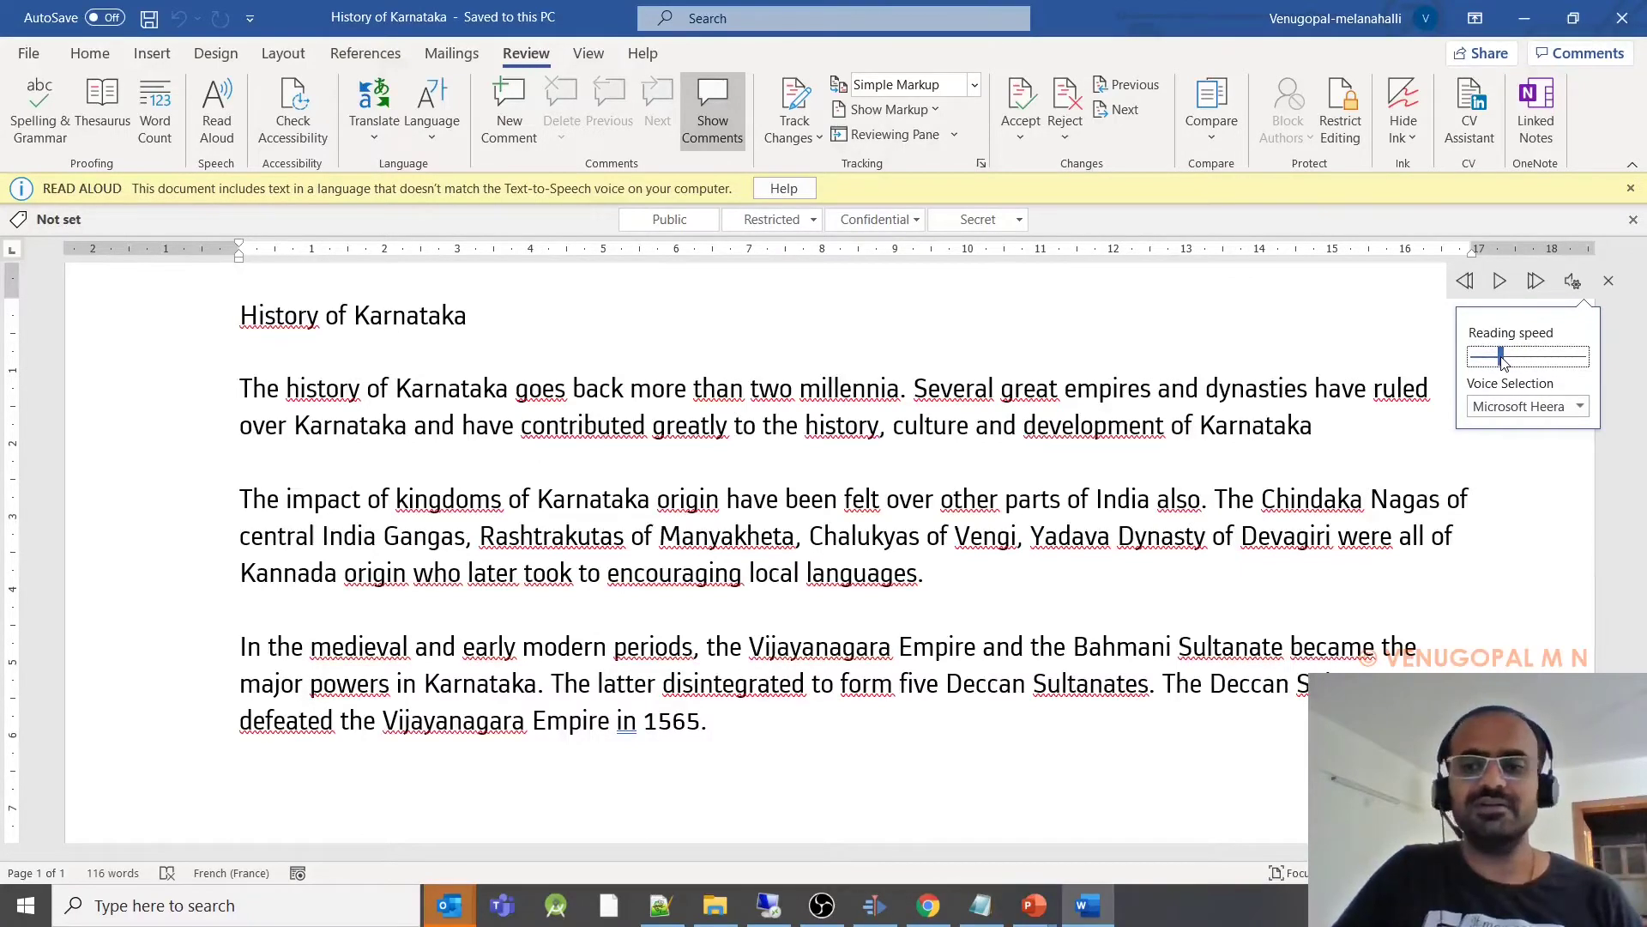
pyautogui.click(1500, 283)
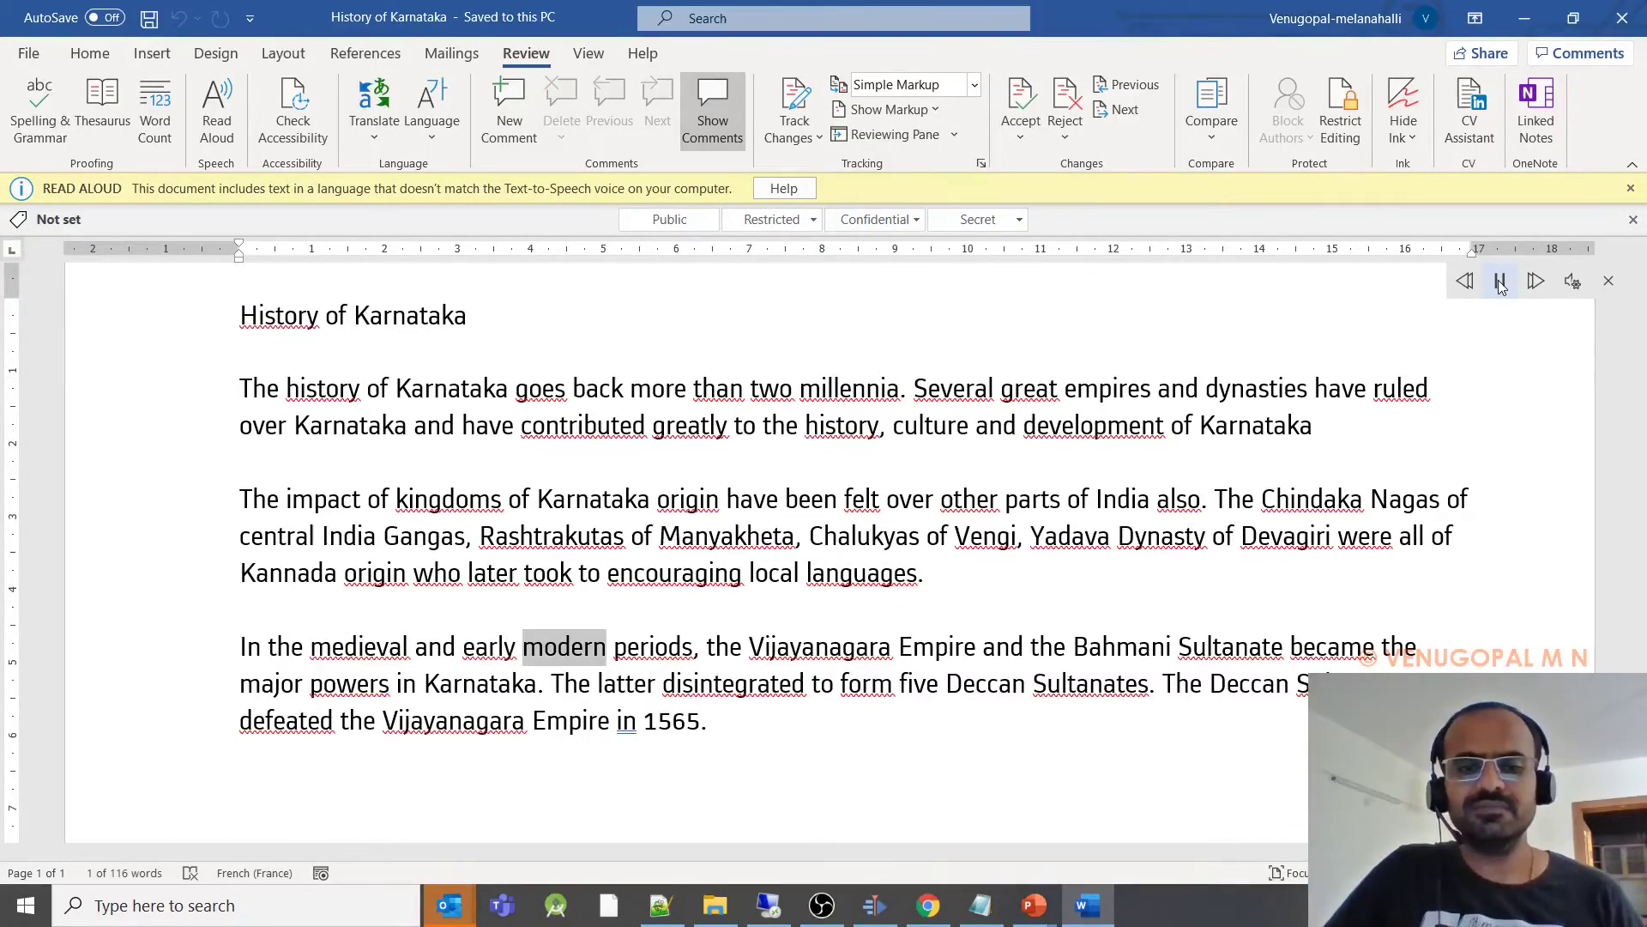
pyautogui.click(1500, 282)
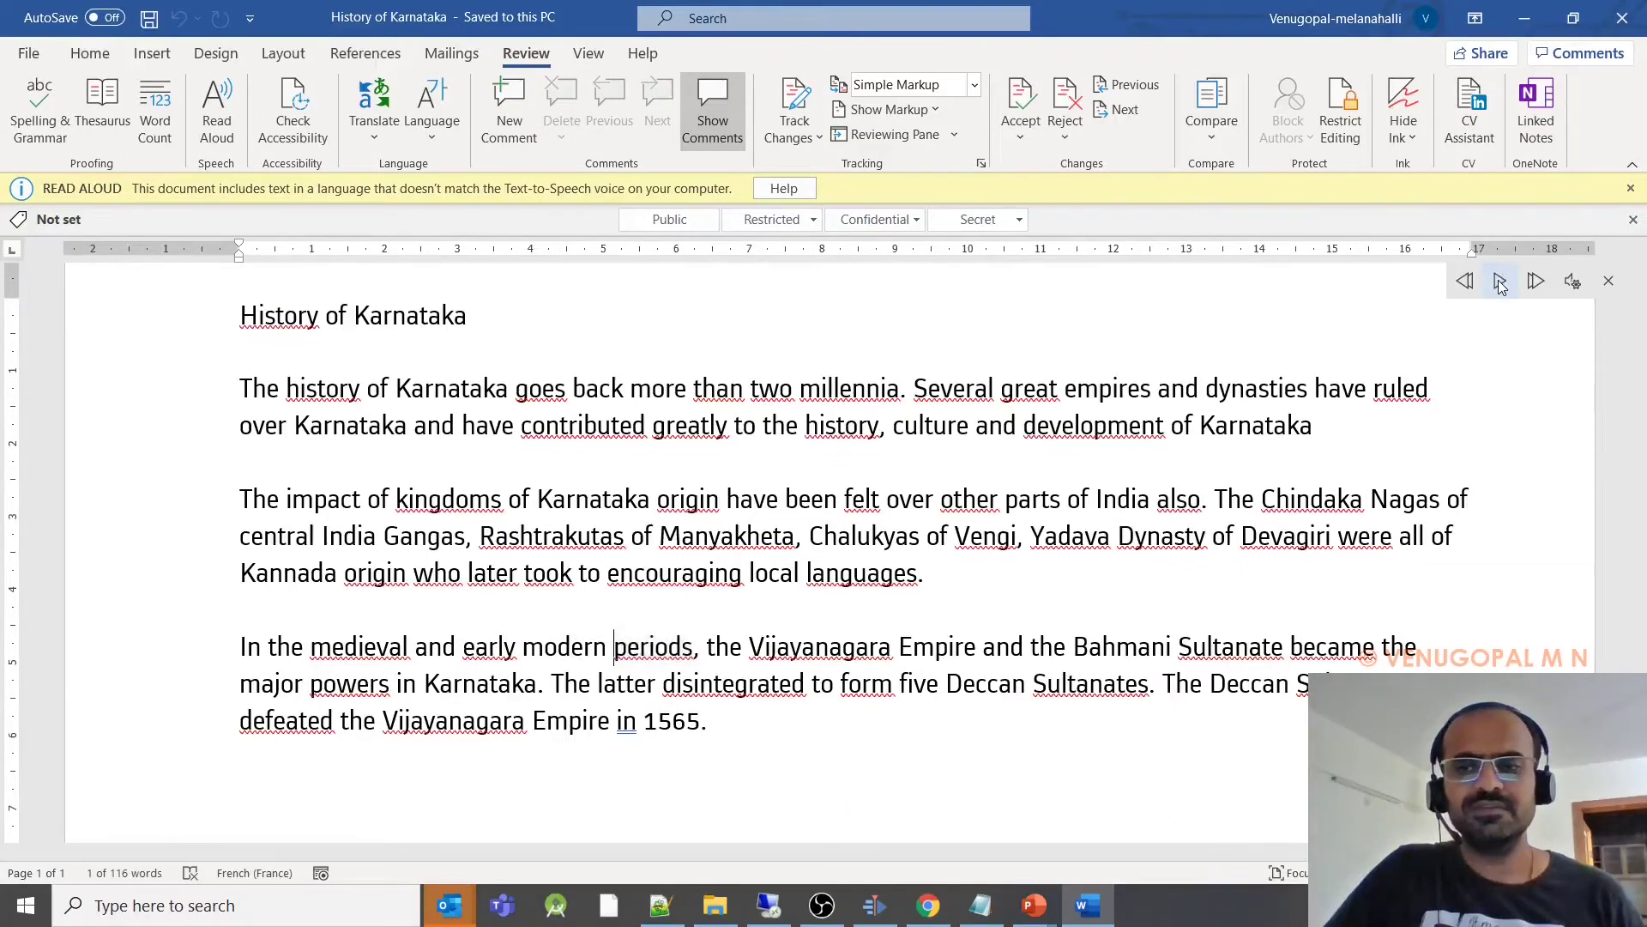
pyautogui.click(1573, 281)
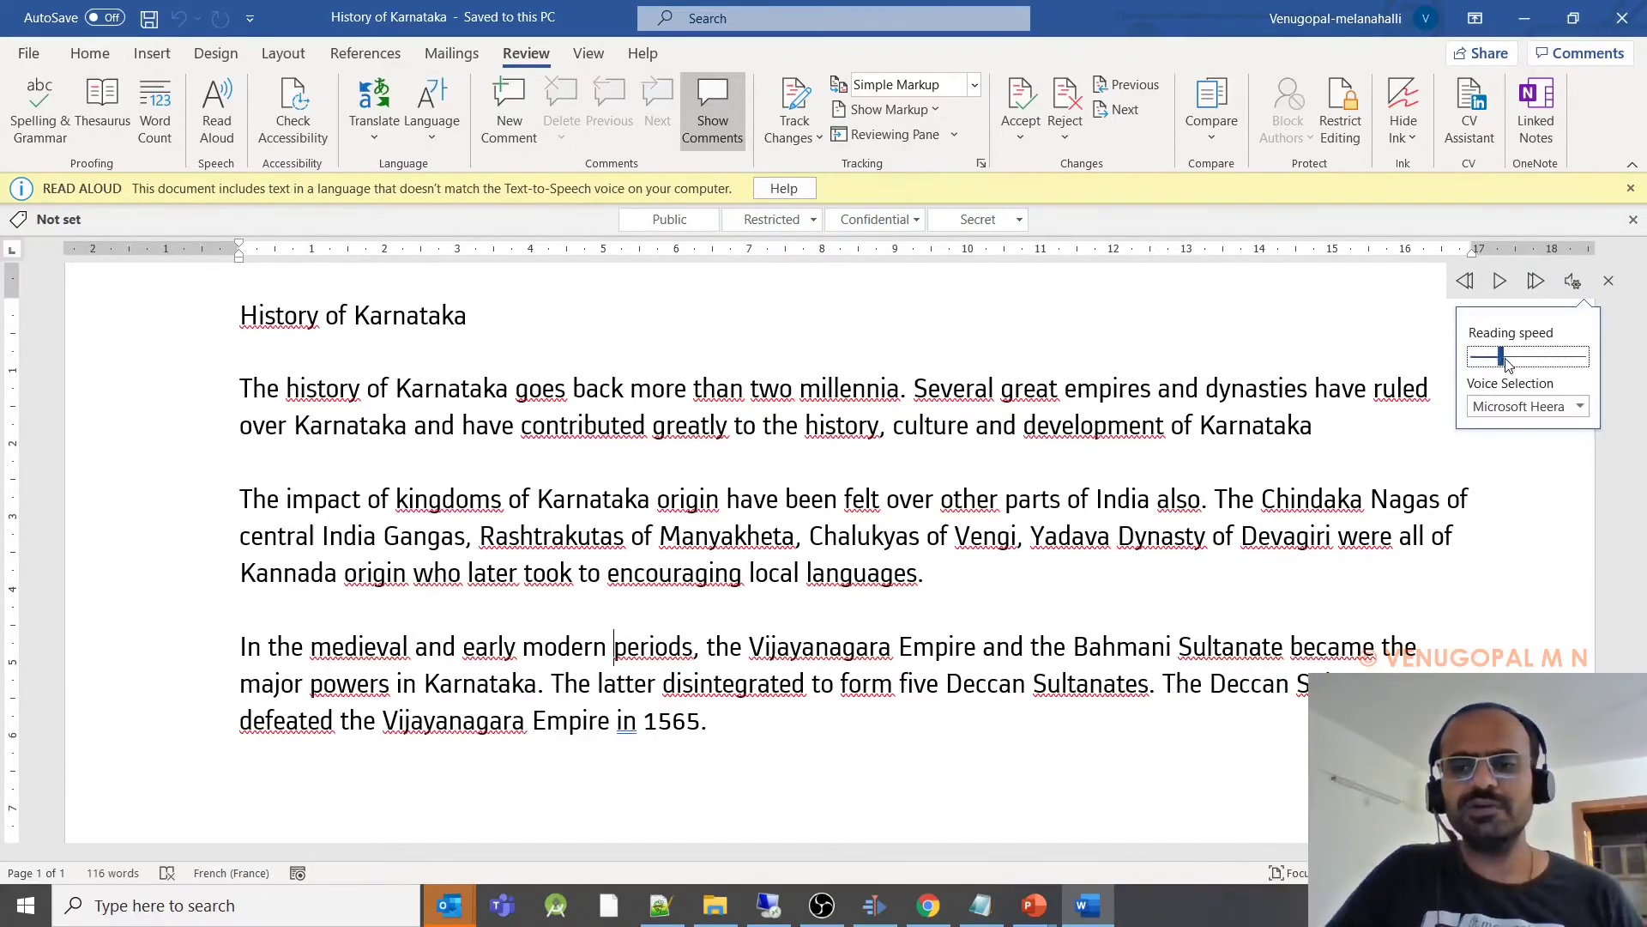
# Resume reading through to the final word '1565', then ease the speed slightly lower
pyautogui.moveTo(1500, 359); pyautogui.dragTo(1508, 362)
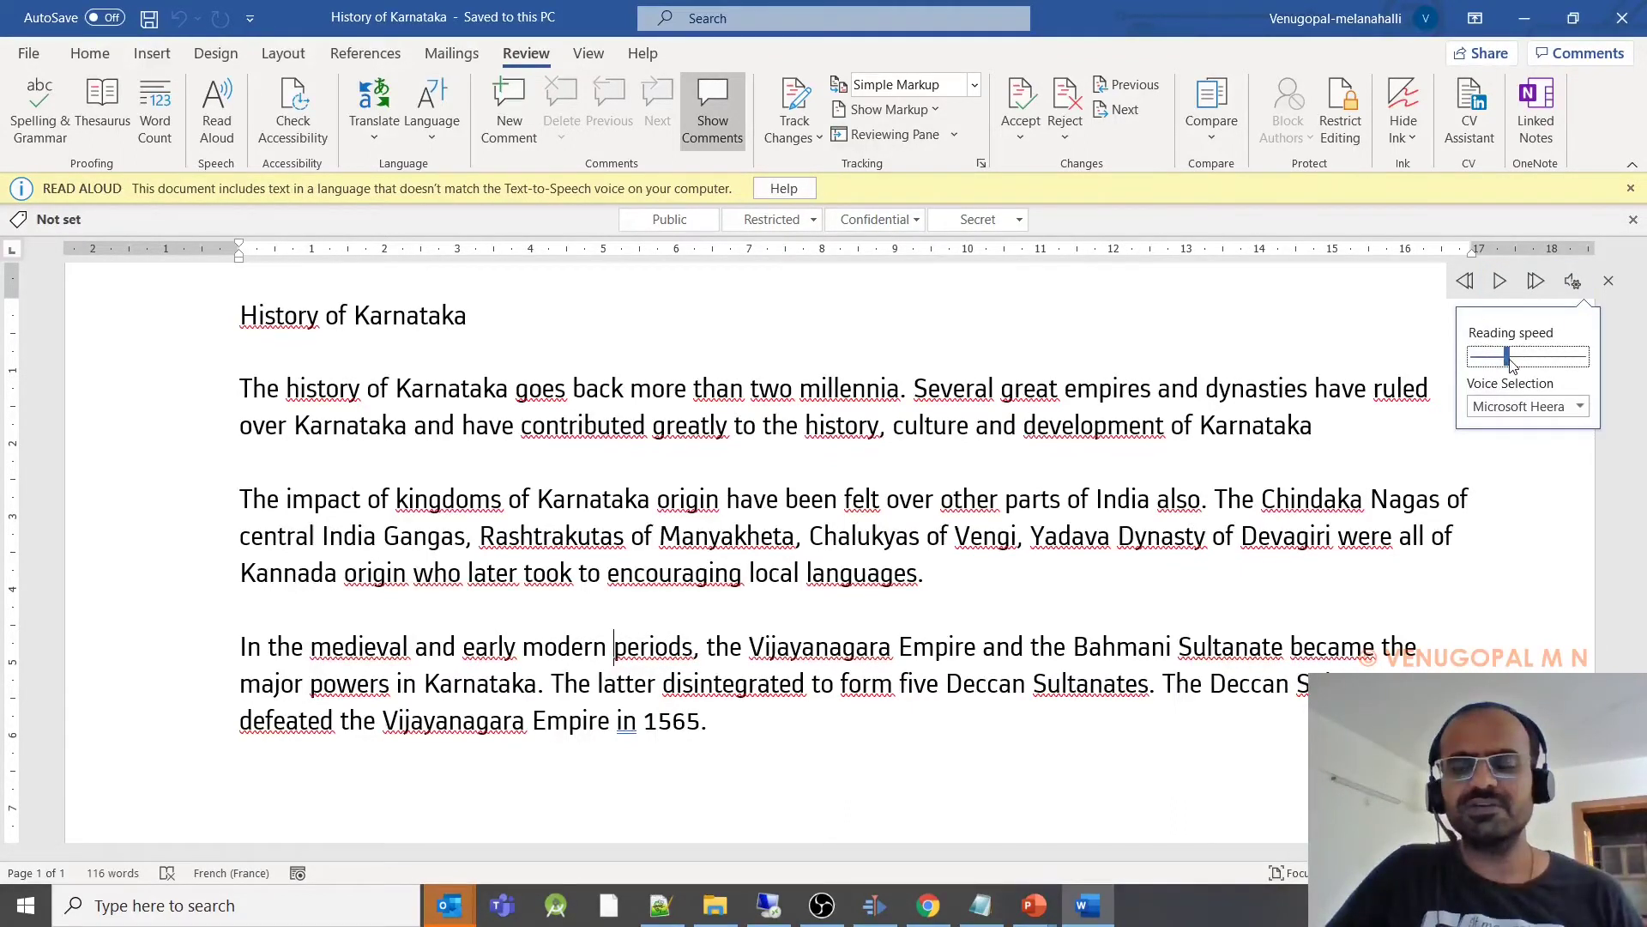
pyautogui.click(1500, 284)
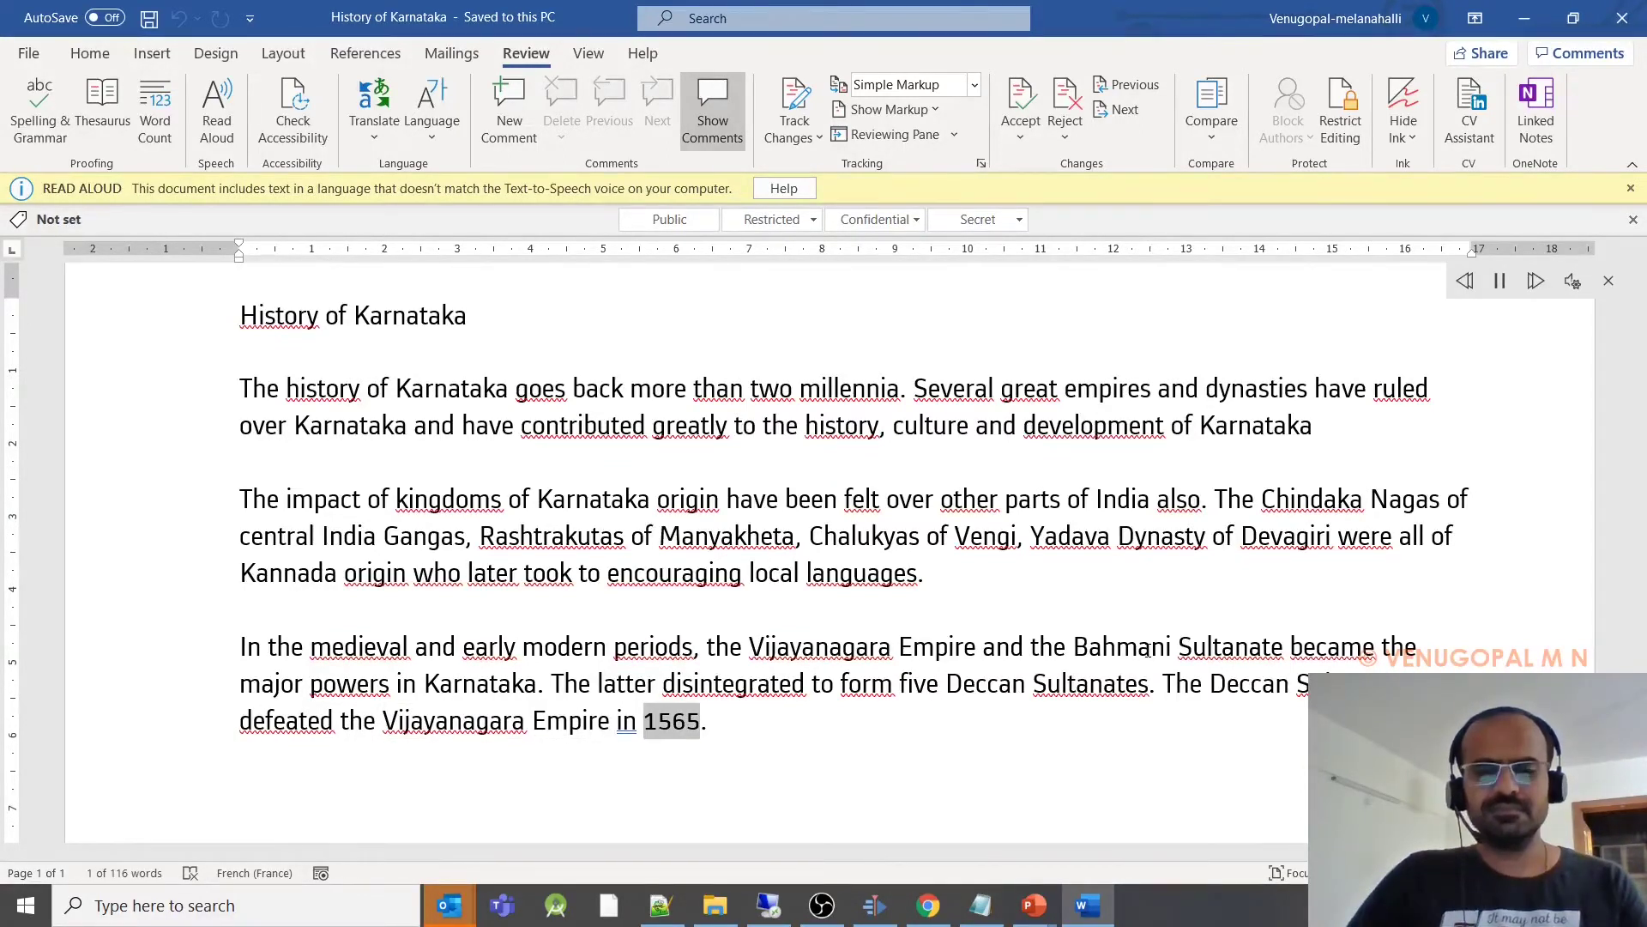
pyautogui.click(1570, 283)
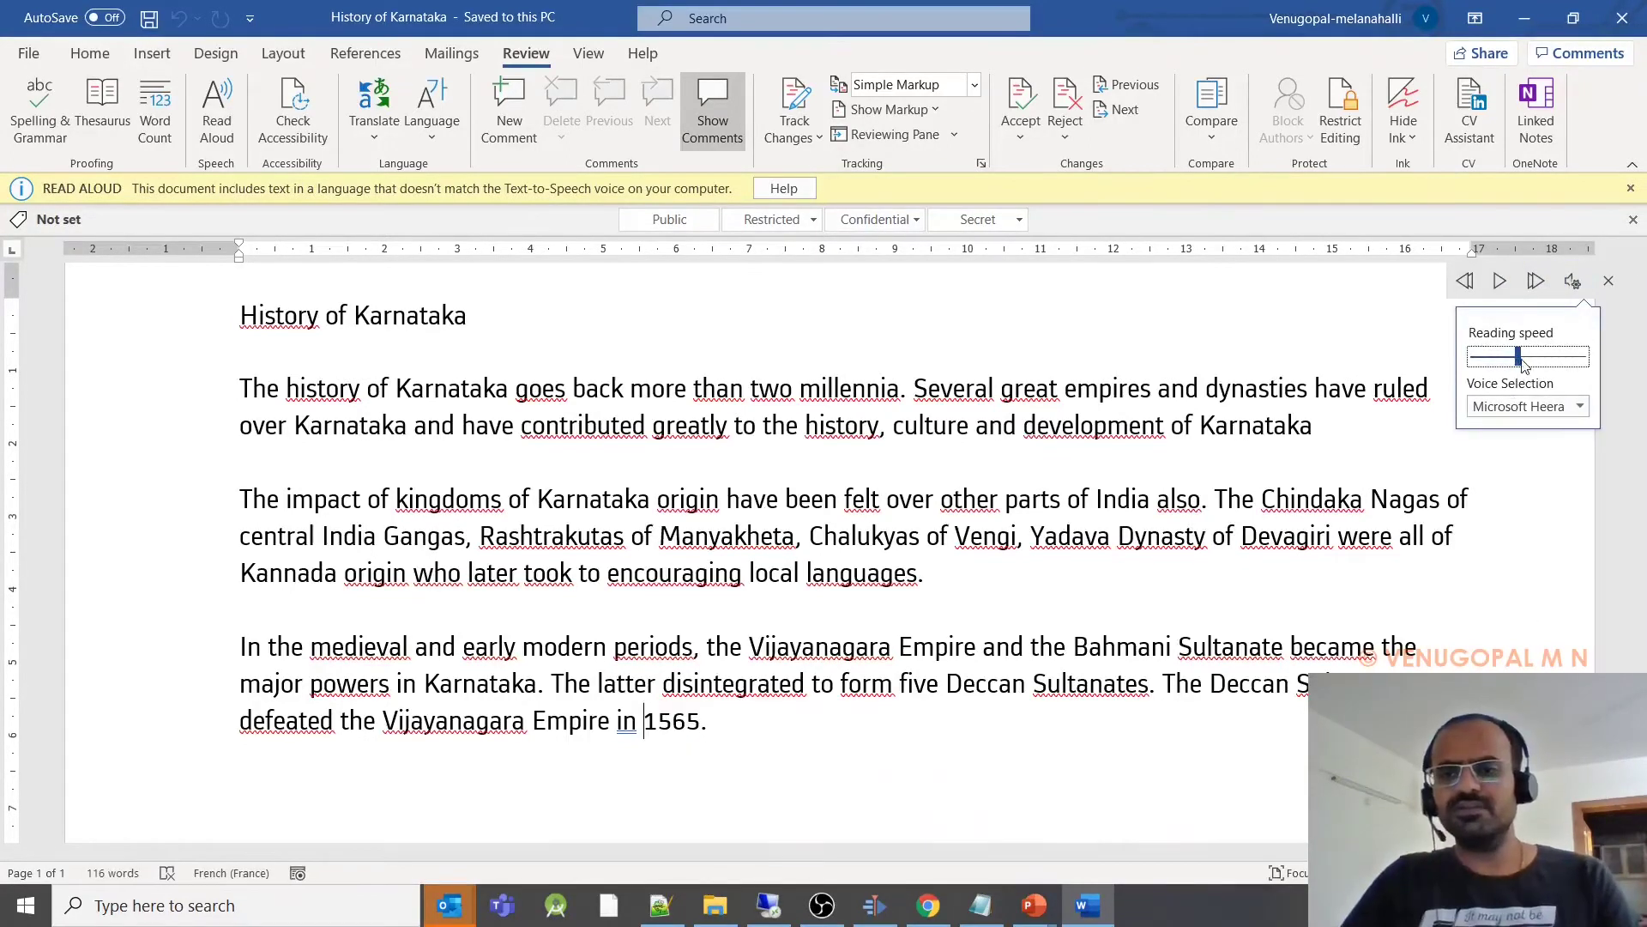
pyautogui.moveTo(1538, 365); pyautogui.dragTo(1532, 366)
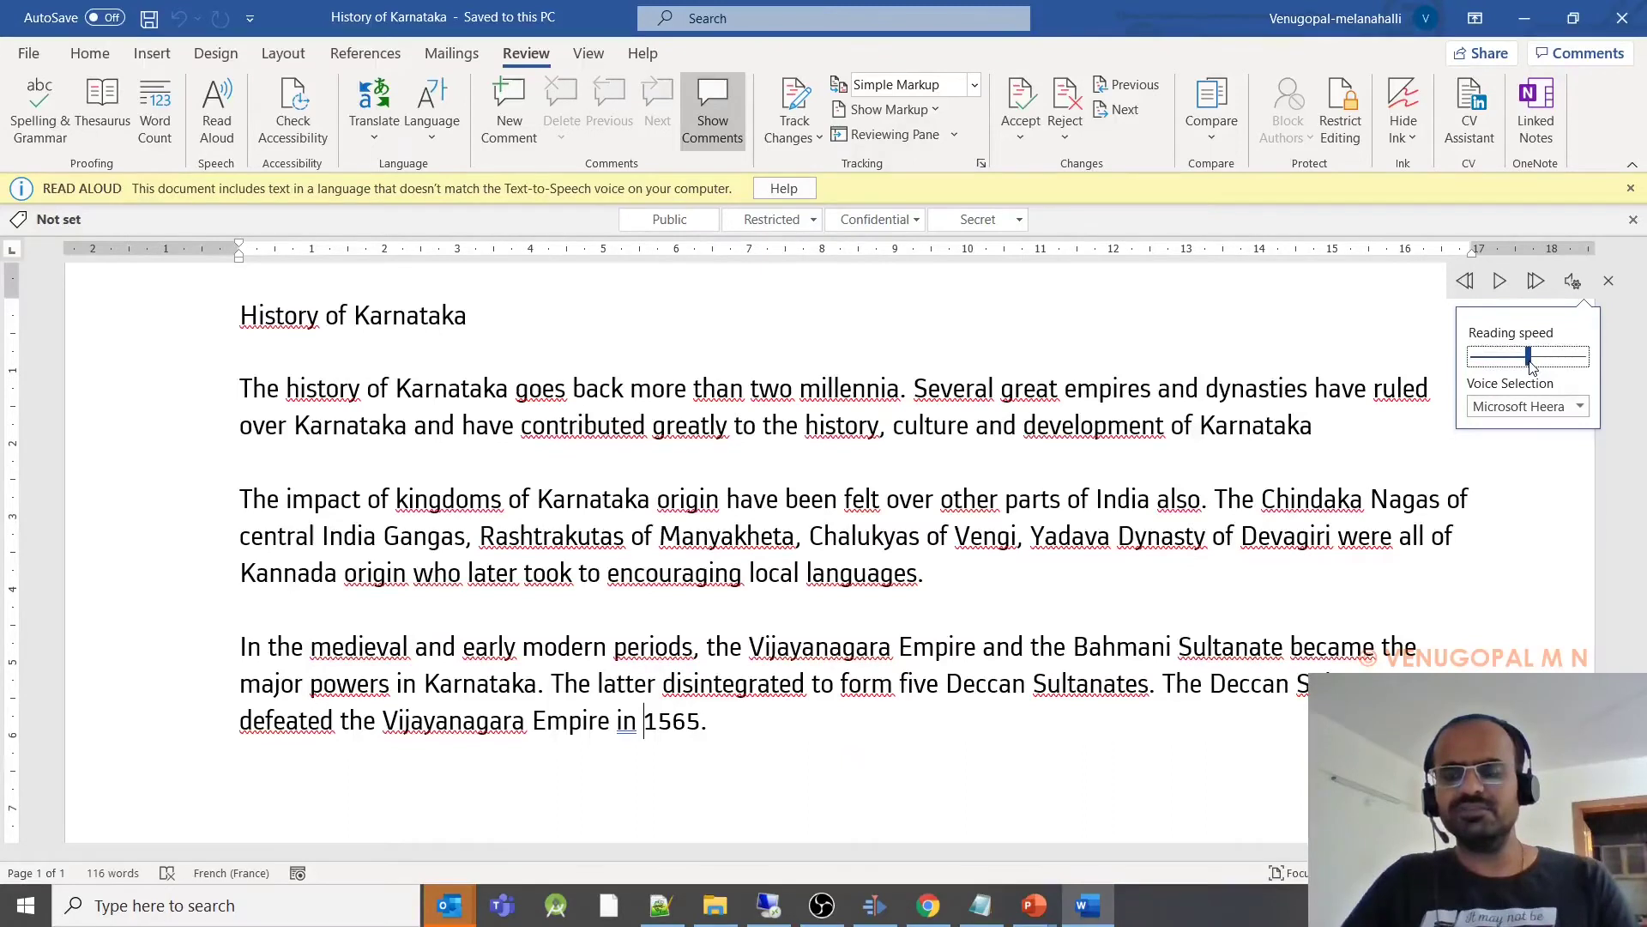
pyautogui.click(1366, 356)
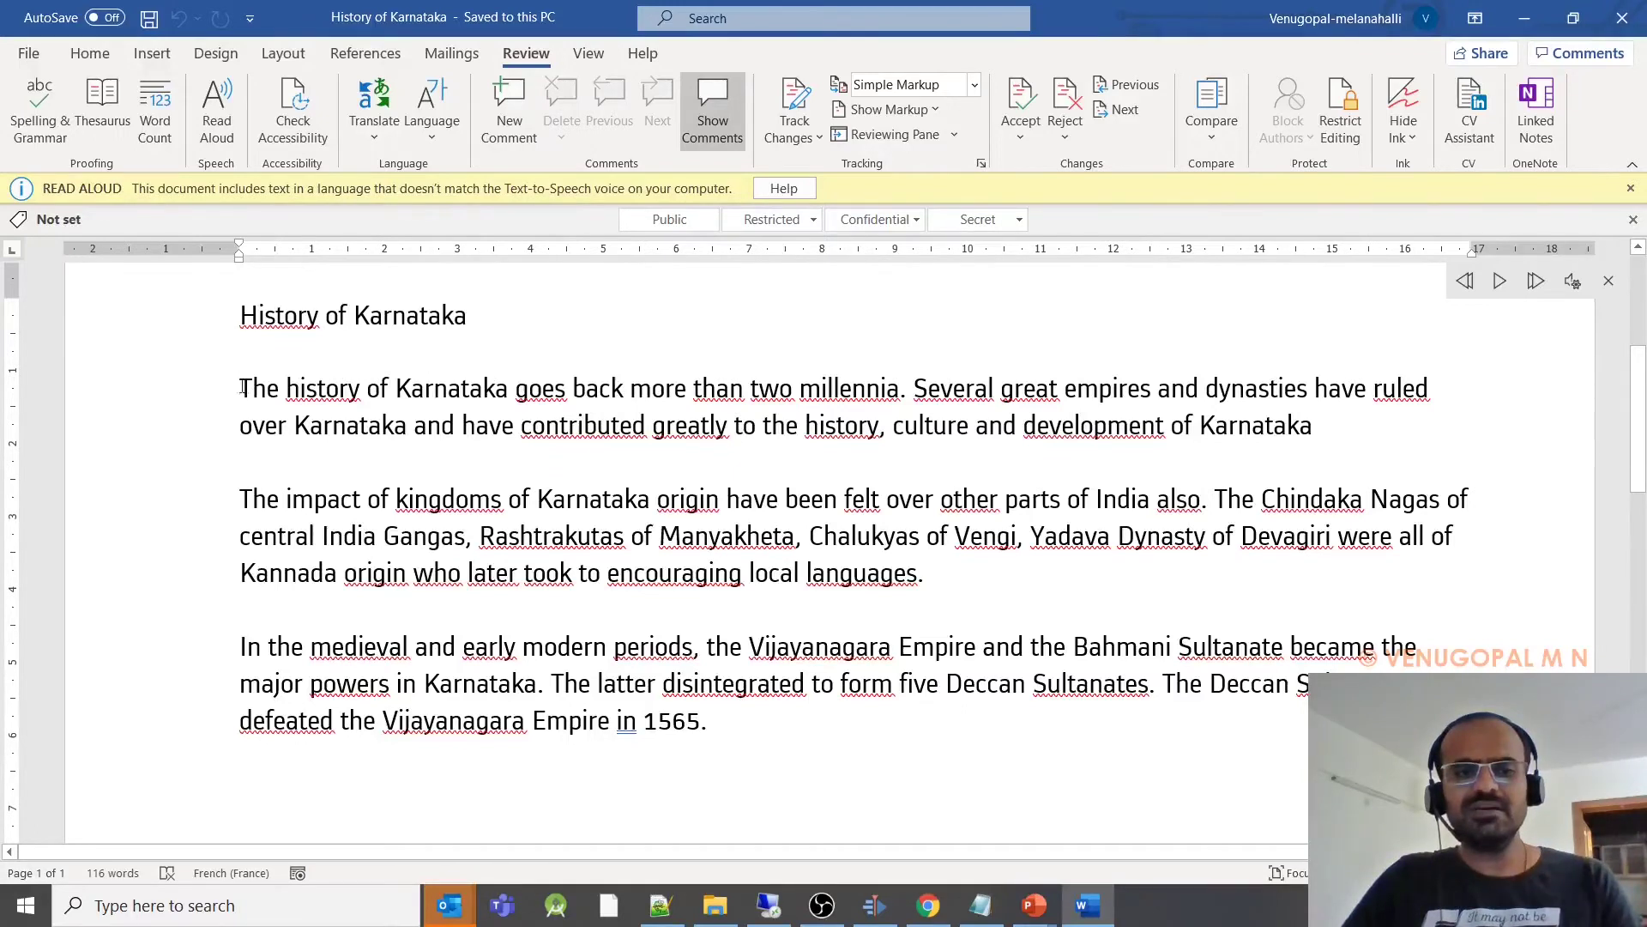
# Start a new paragraph at 'Several great empires' and select the words 'great empires'
pyautogui.moveTo(241, 387); pyautogui.dragTo(570, 388)
pyautogui.click(824, 392)
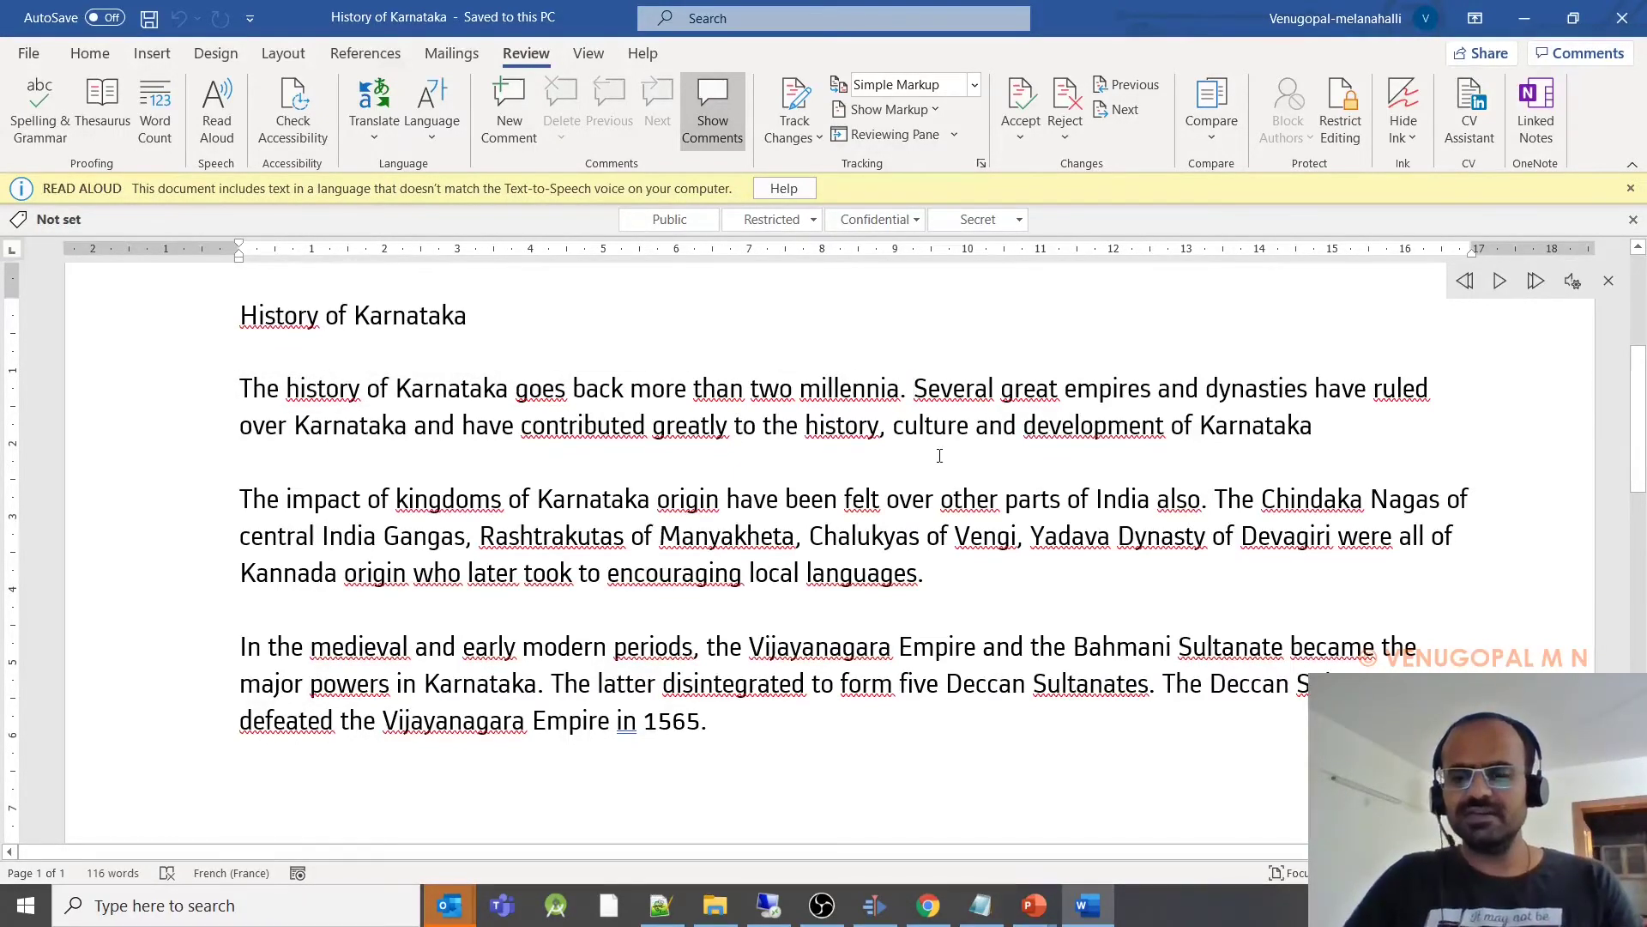
pyautogui.press('Return')
pyautogui.press('Return')
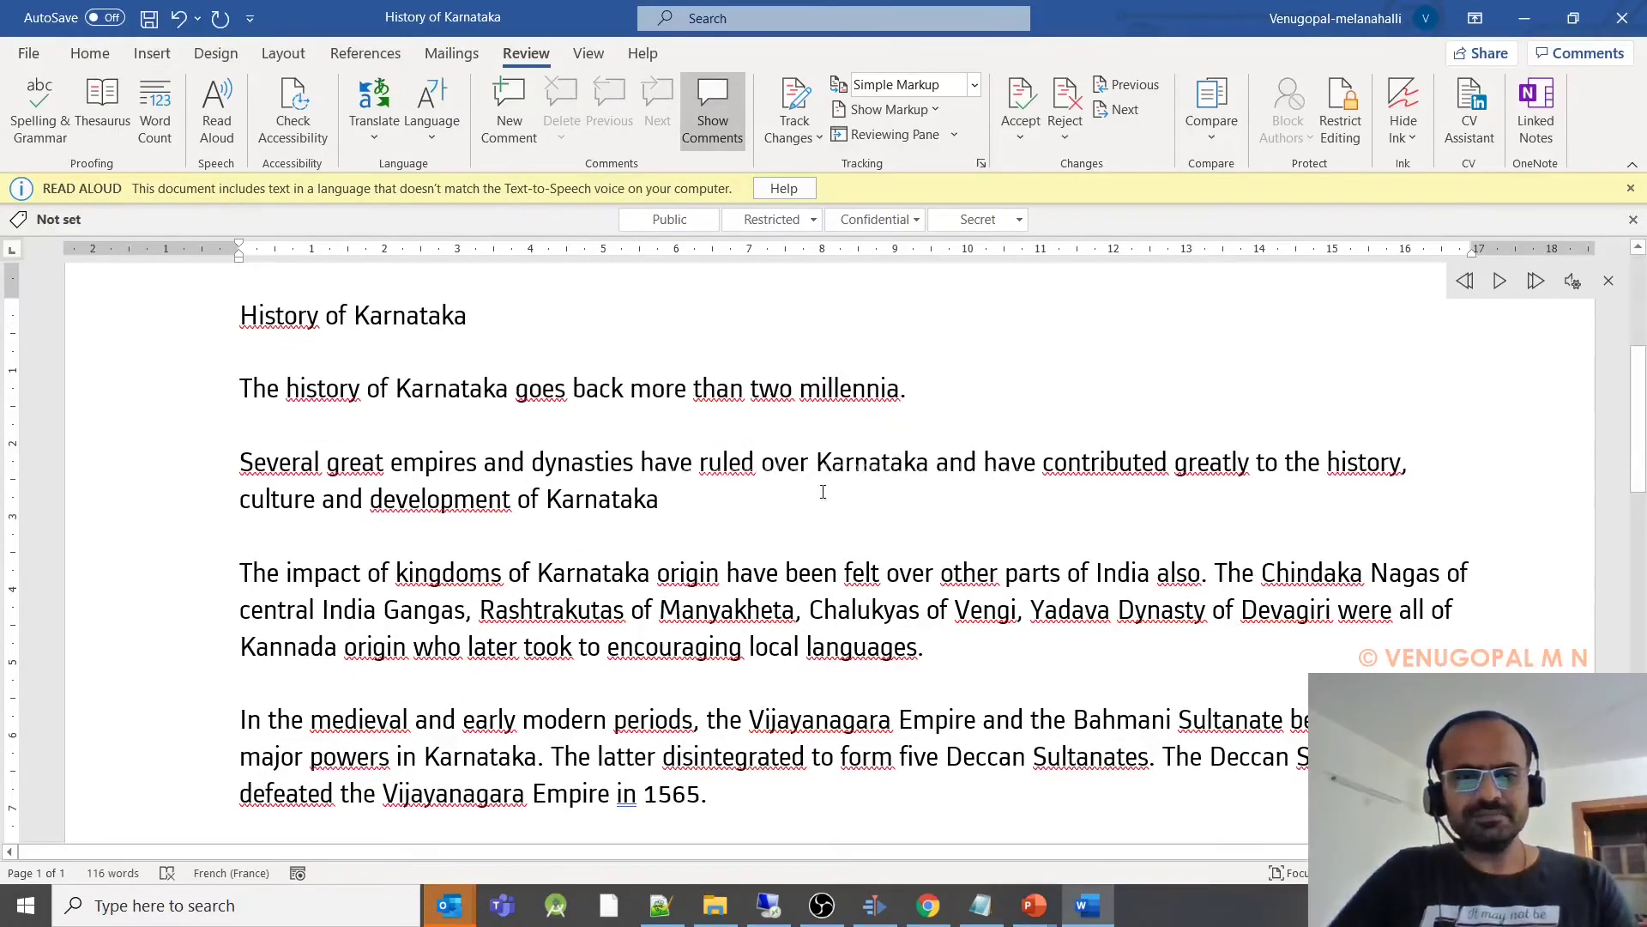
pyautogui.moveTo(478, 463); pyautogui.dragTo(347, 474)
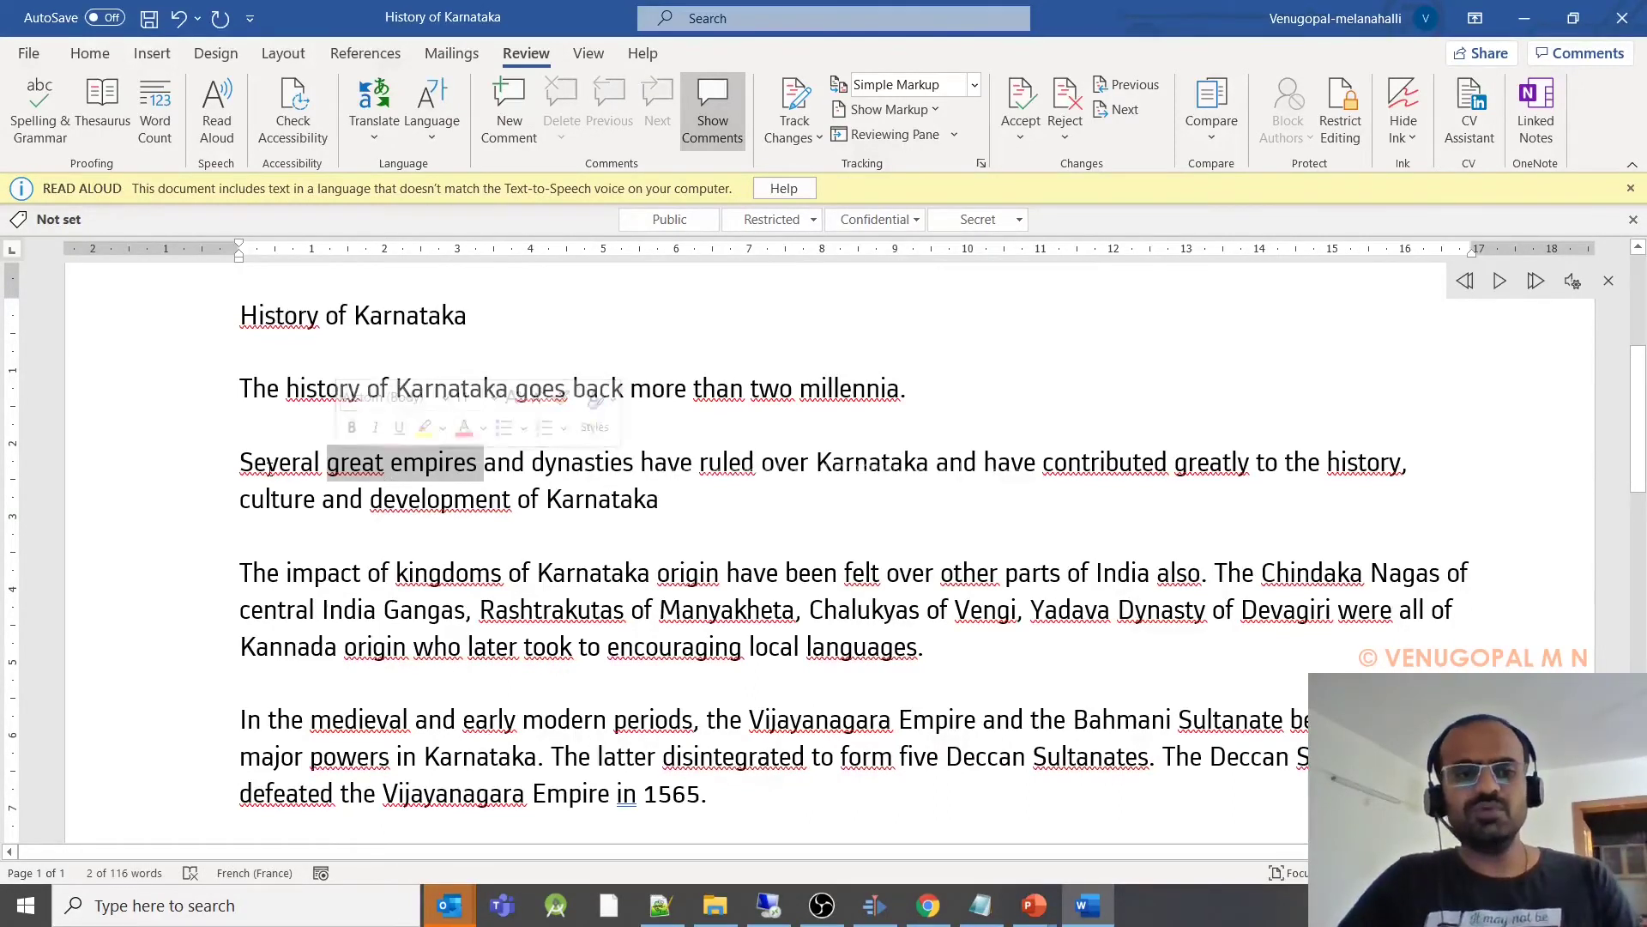
# Have the new paragraph read aloud starting from 'Several', pausing twice
pyautogui.click(238, 461)
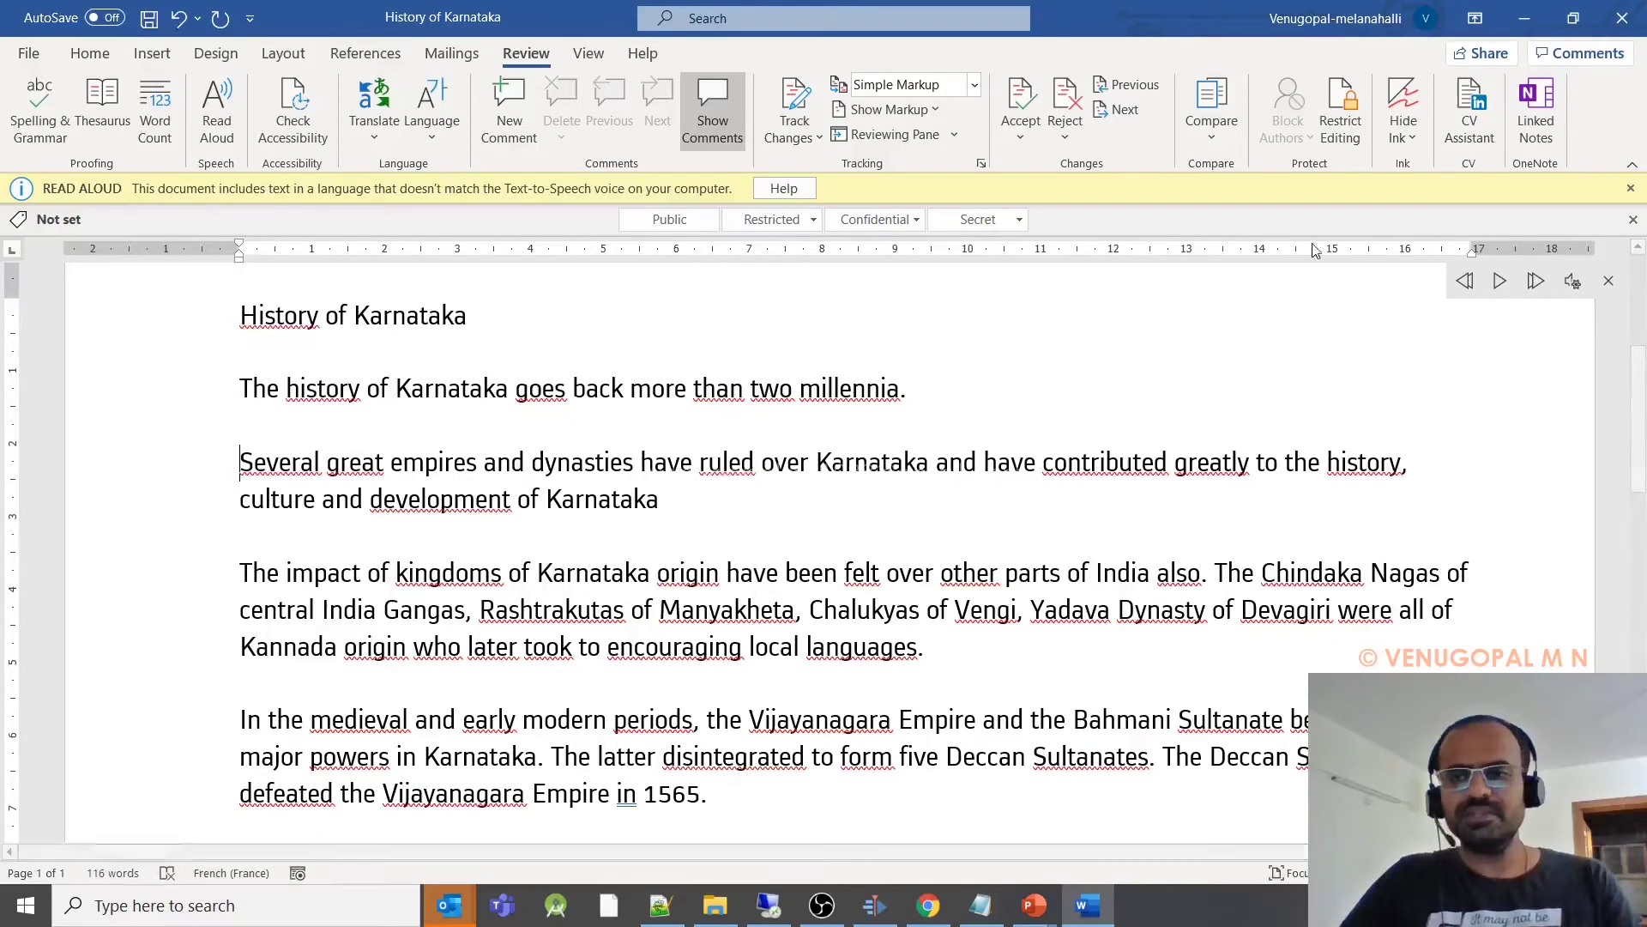
pyautogui.click(1500, 283)
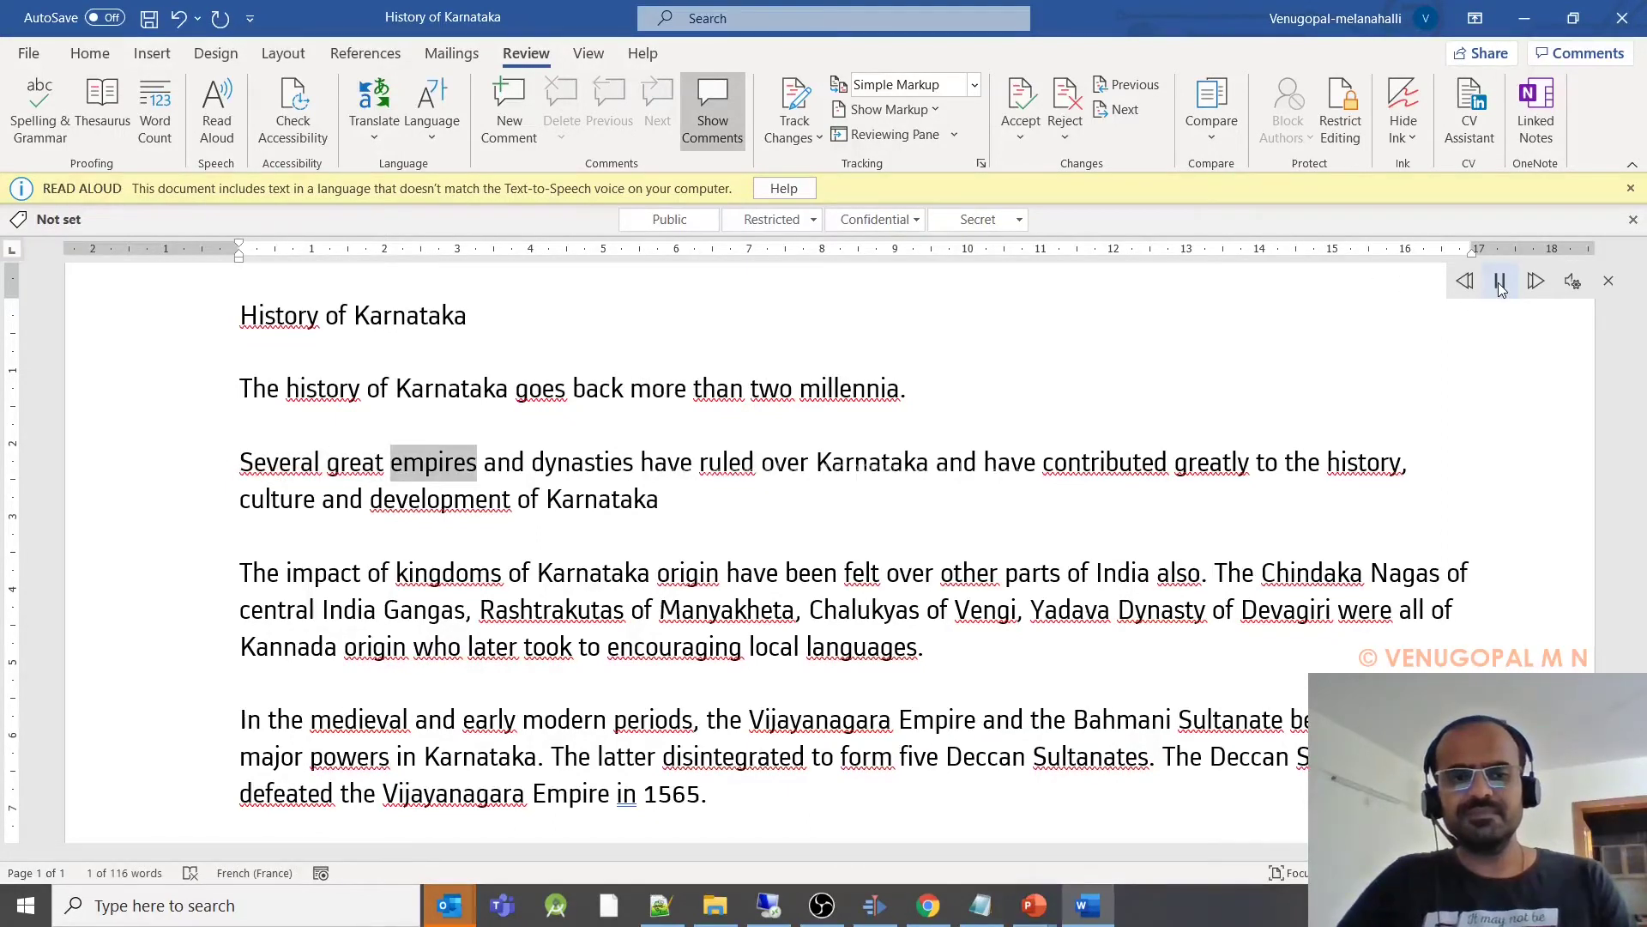
pyautogui.click(1499, 283)
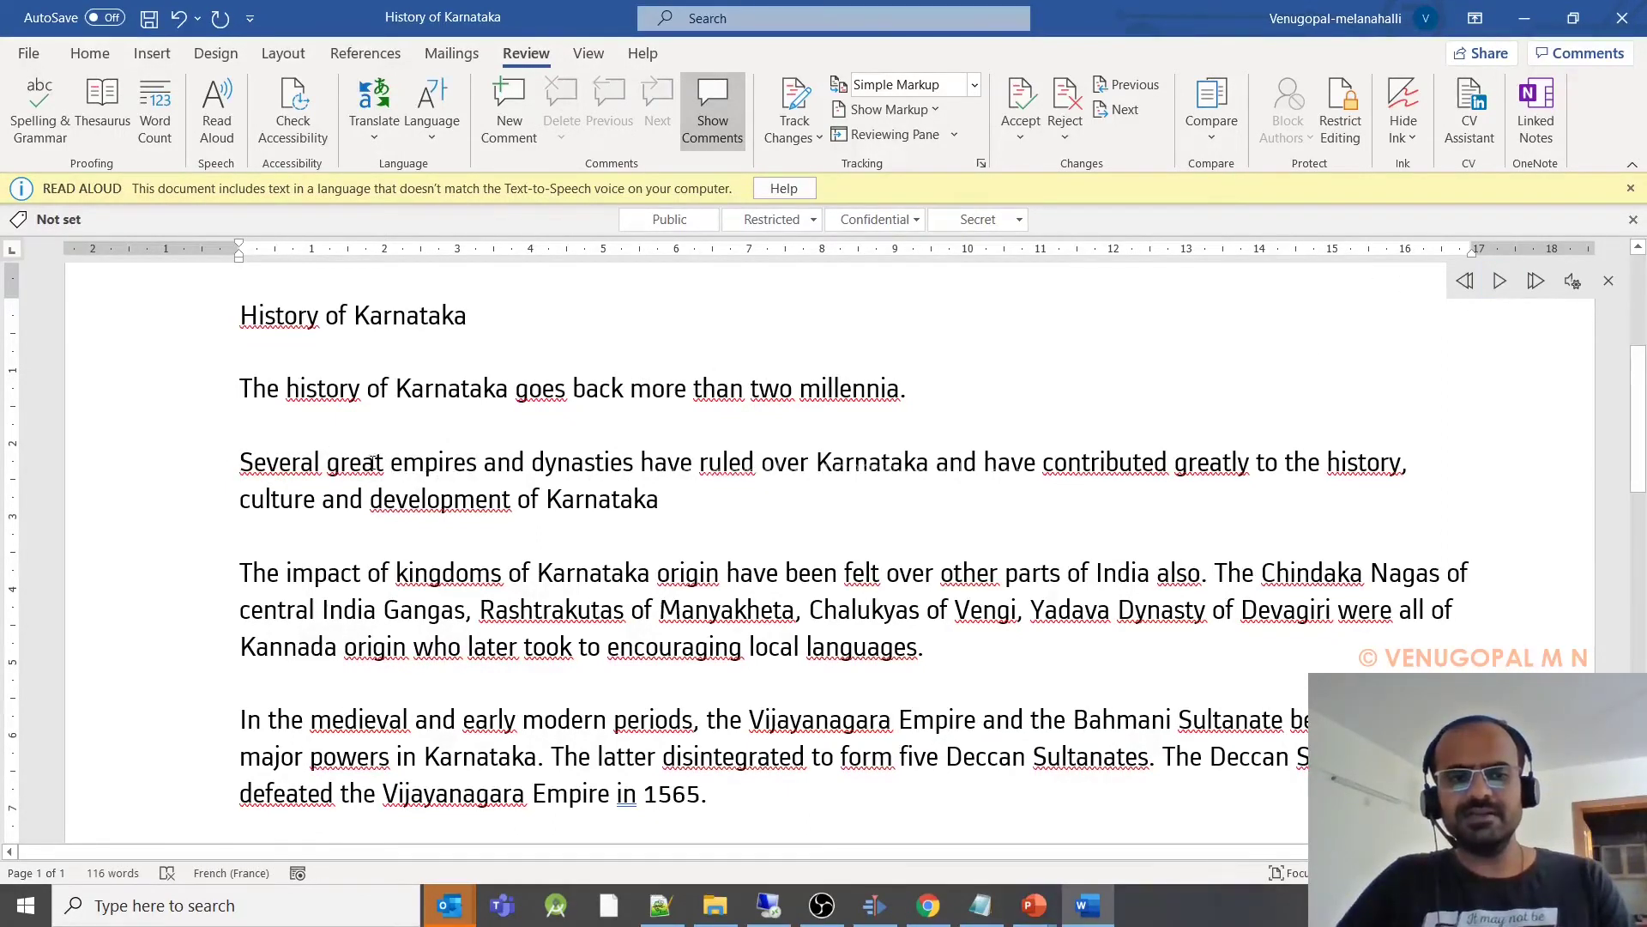
pyautogui.click(1499, 281)
pyautogui.click(1499, 283)
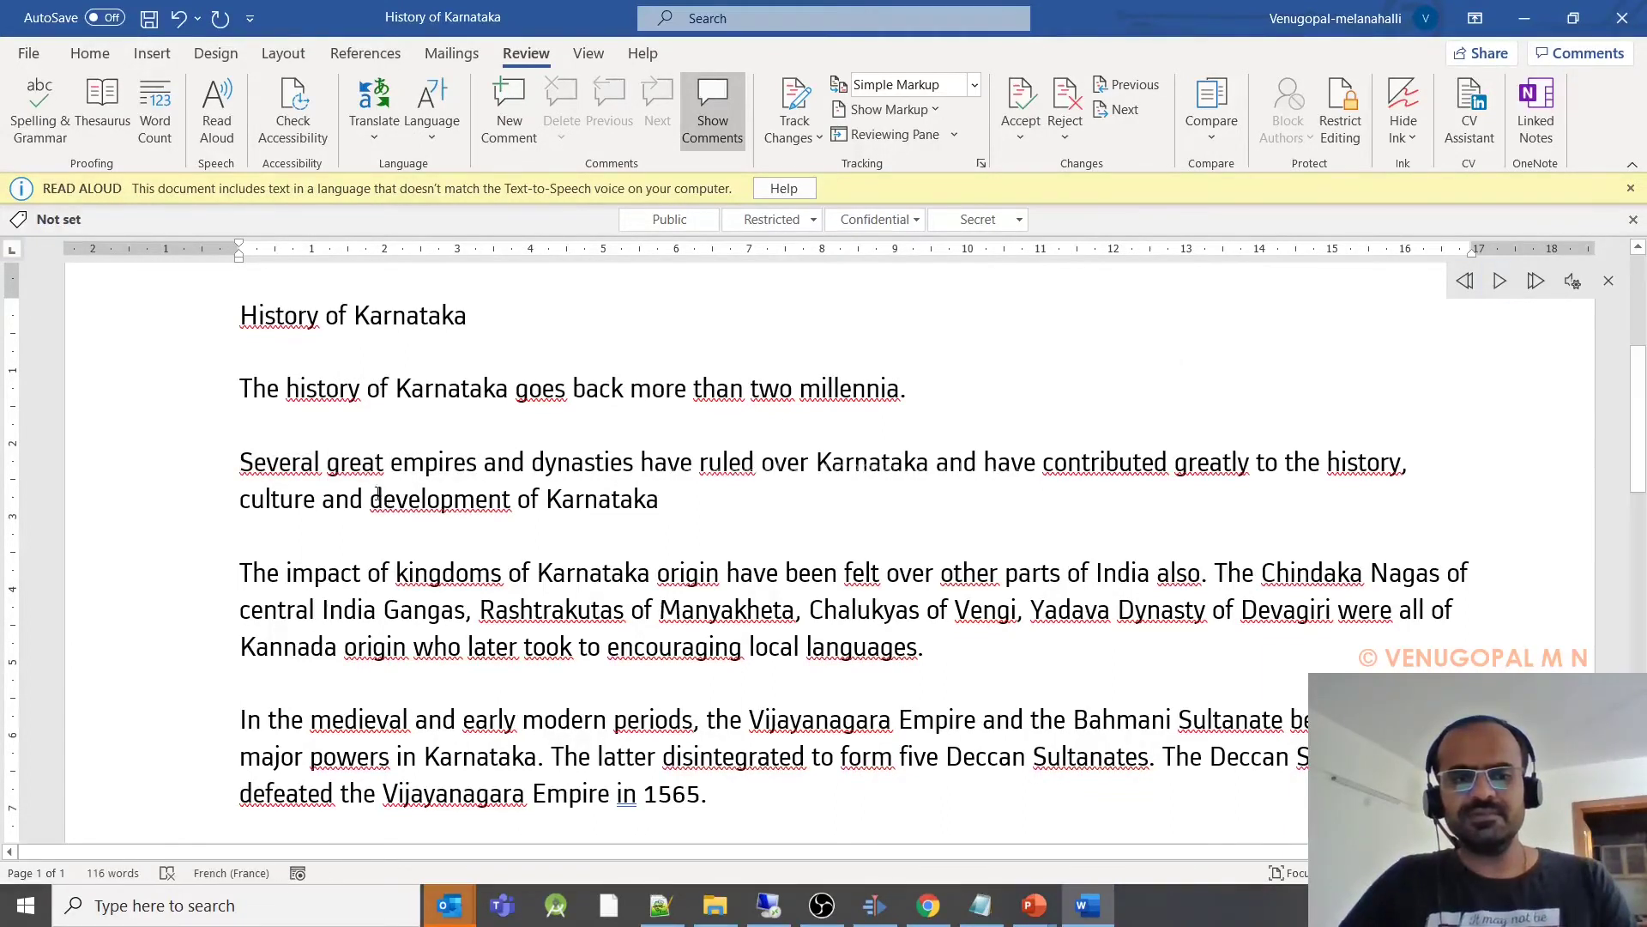
# Bold 'great empires', save, replay the paragraph to 'have contributed', then reselect those words
pyautogui.moveTo(327, 463); pyautogui.dragTo(451, 463)
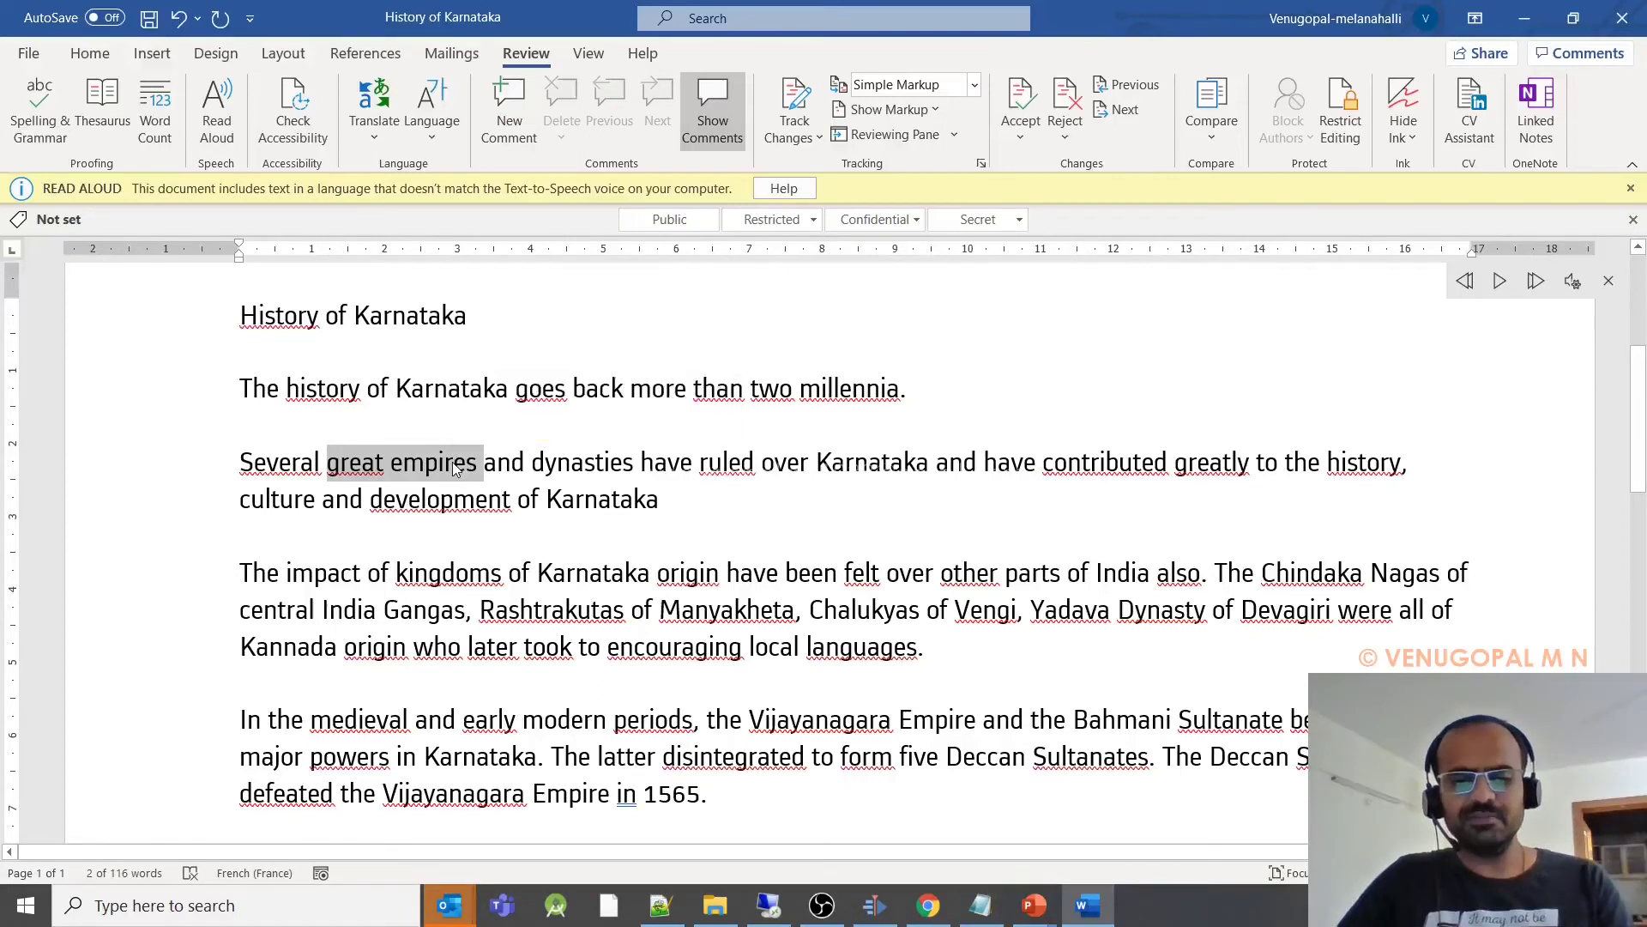
pyautogui.hotkey('ctrl', 'b')
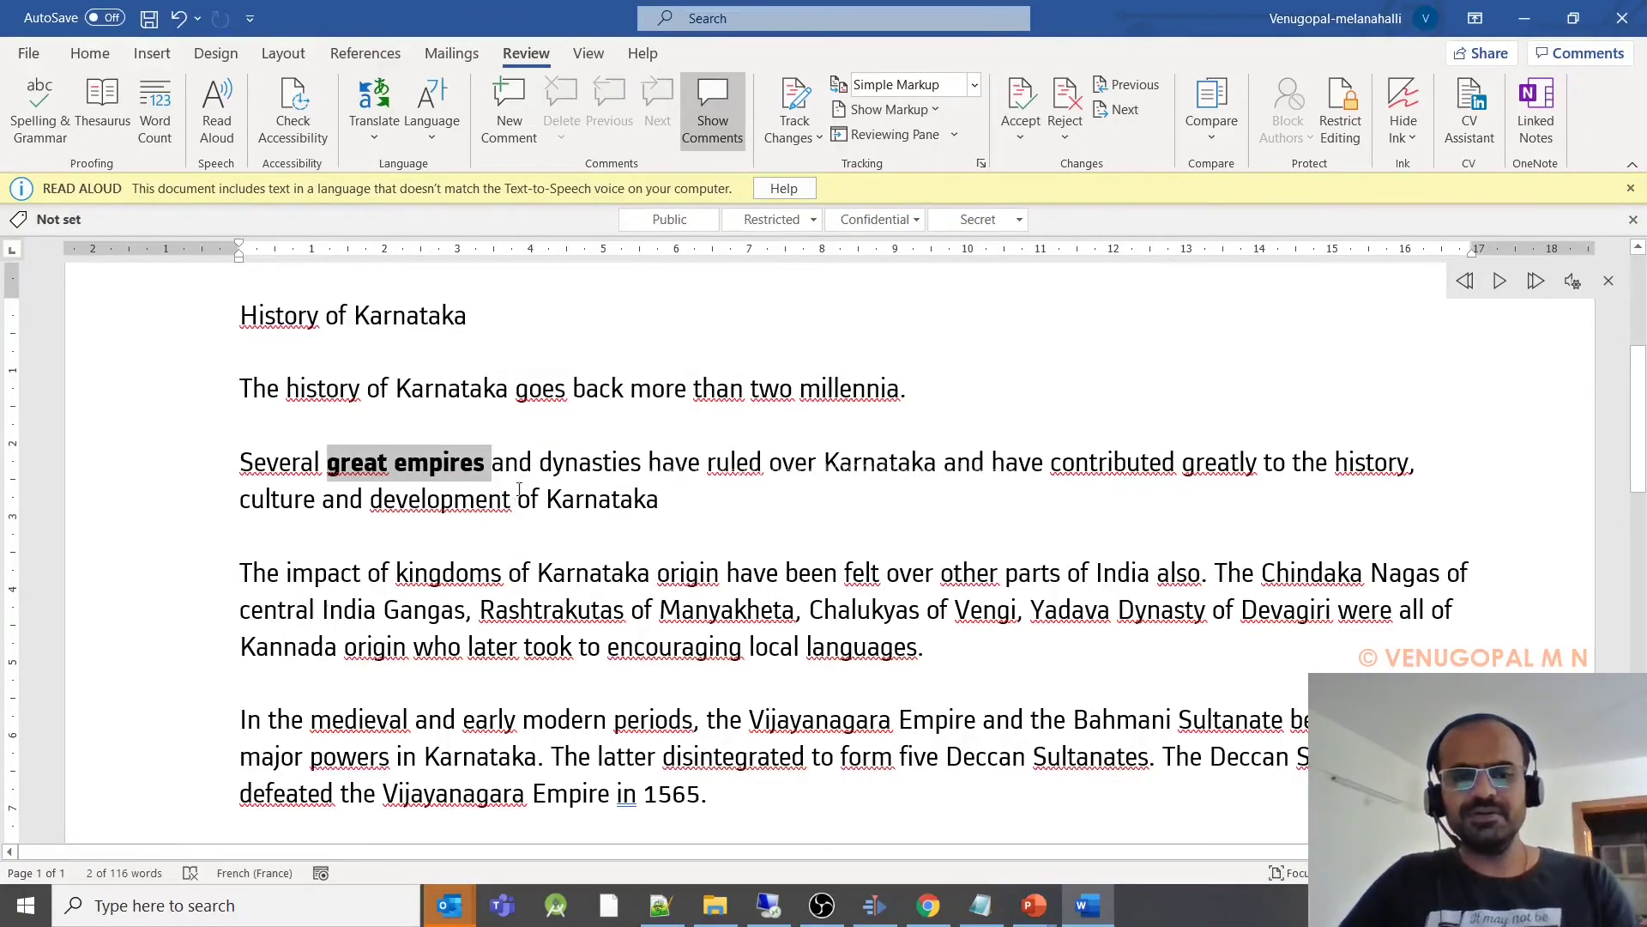
pyautogui.press('Home')
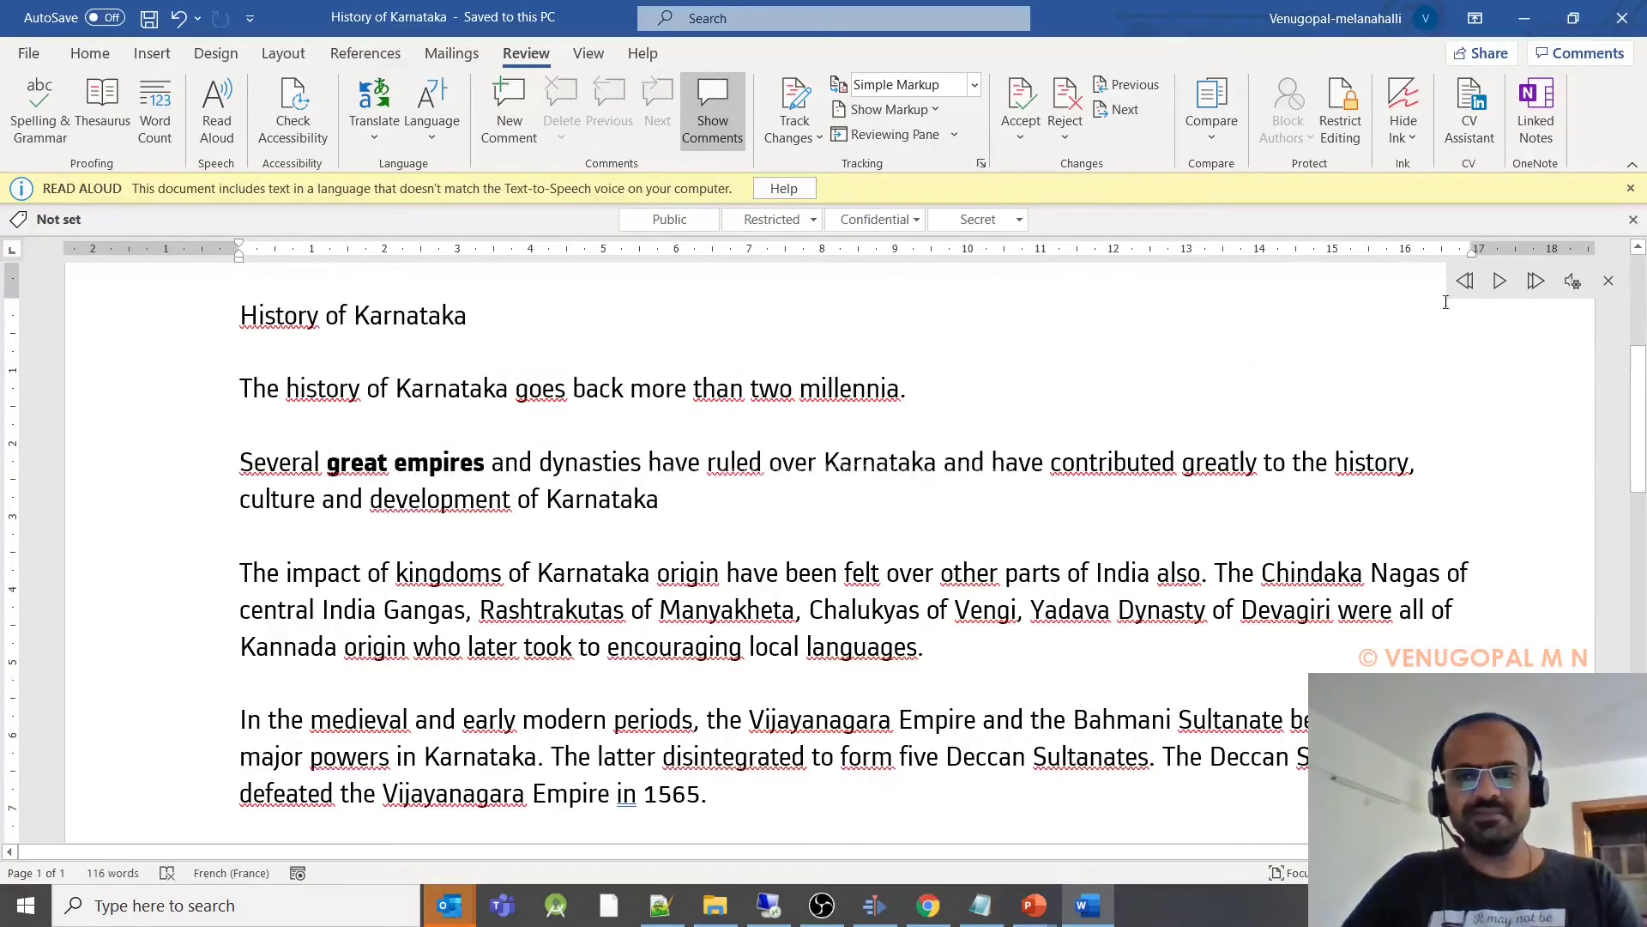
pyautogui.click(1500, 283)
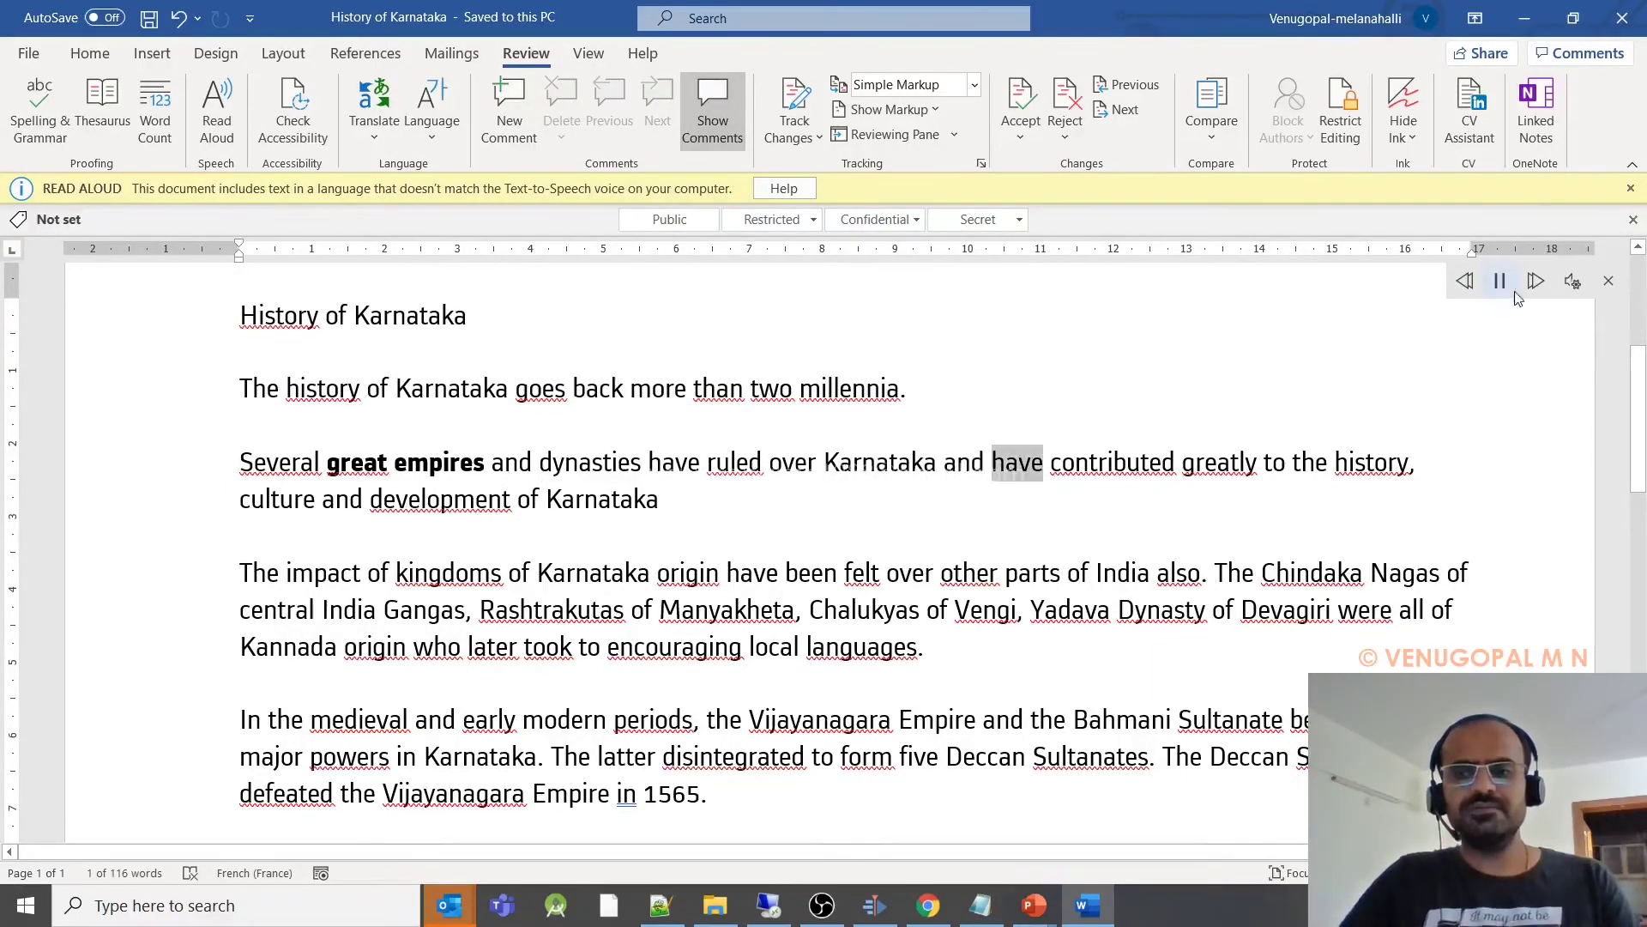
pyautogui.hotkey('ctrl', 'space')
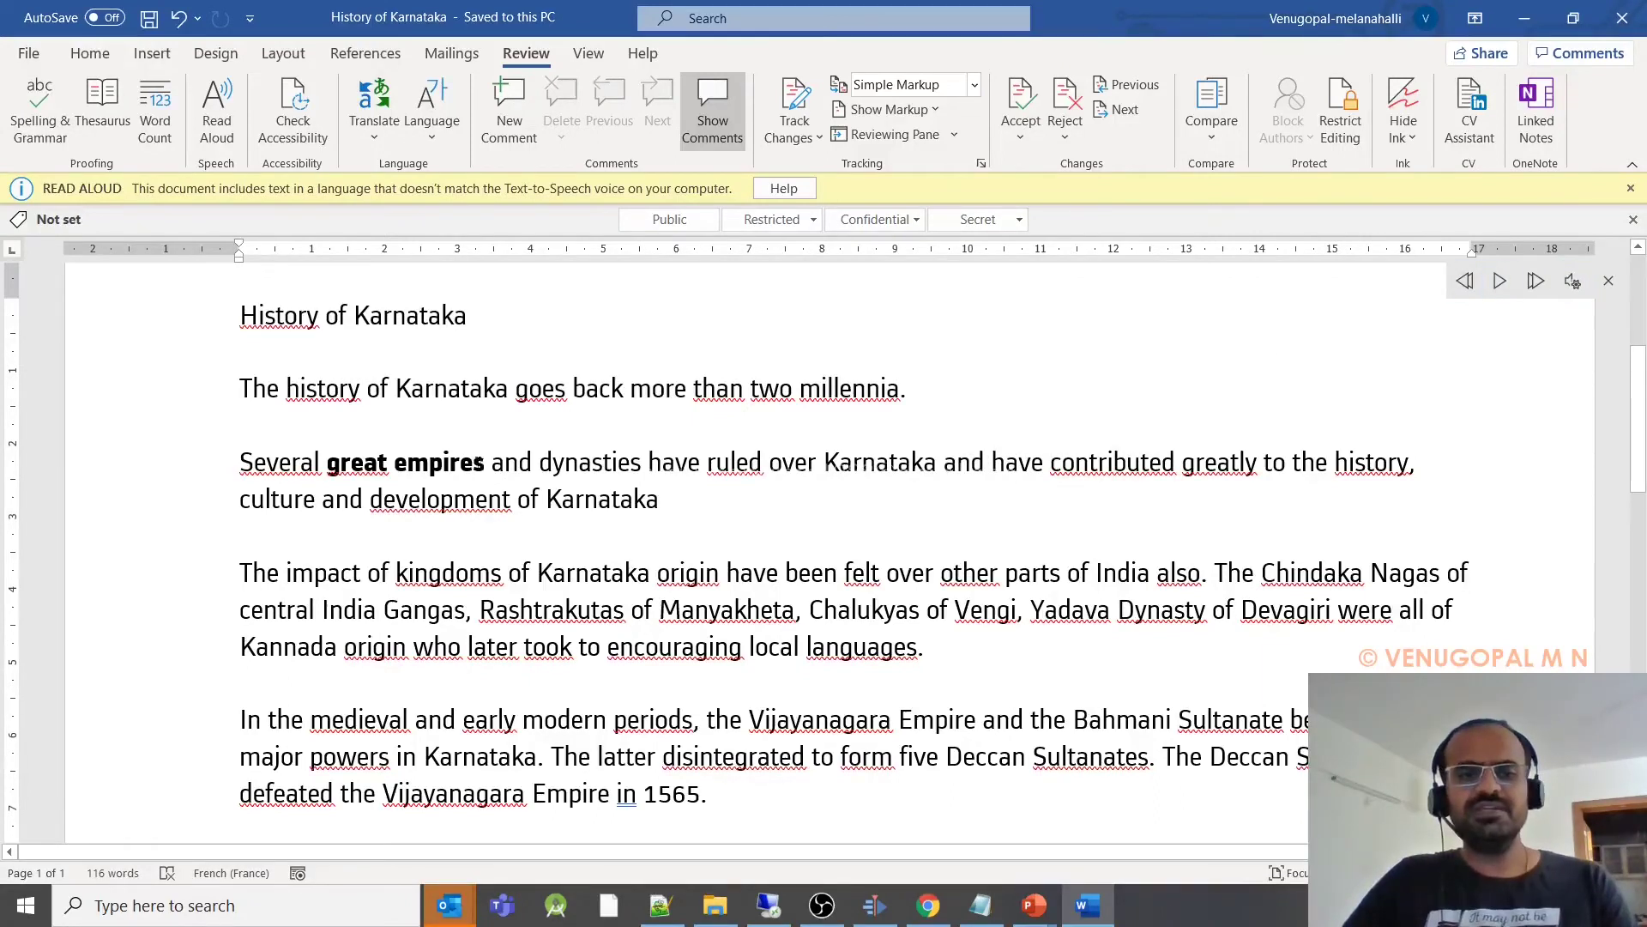
pyautogui.moveTo(485, 462); pyautogui.dragTo(339, 472)
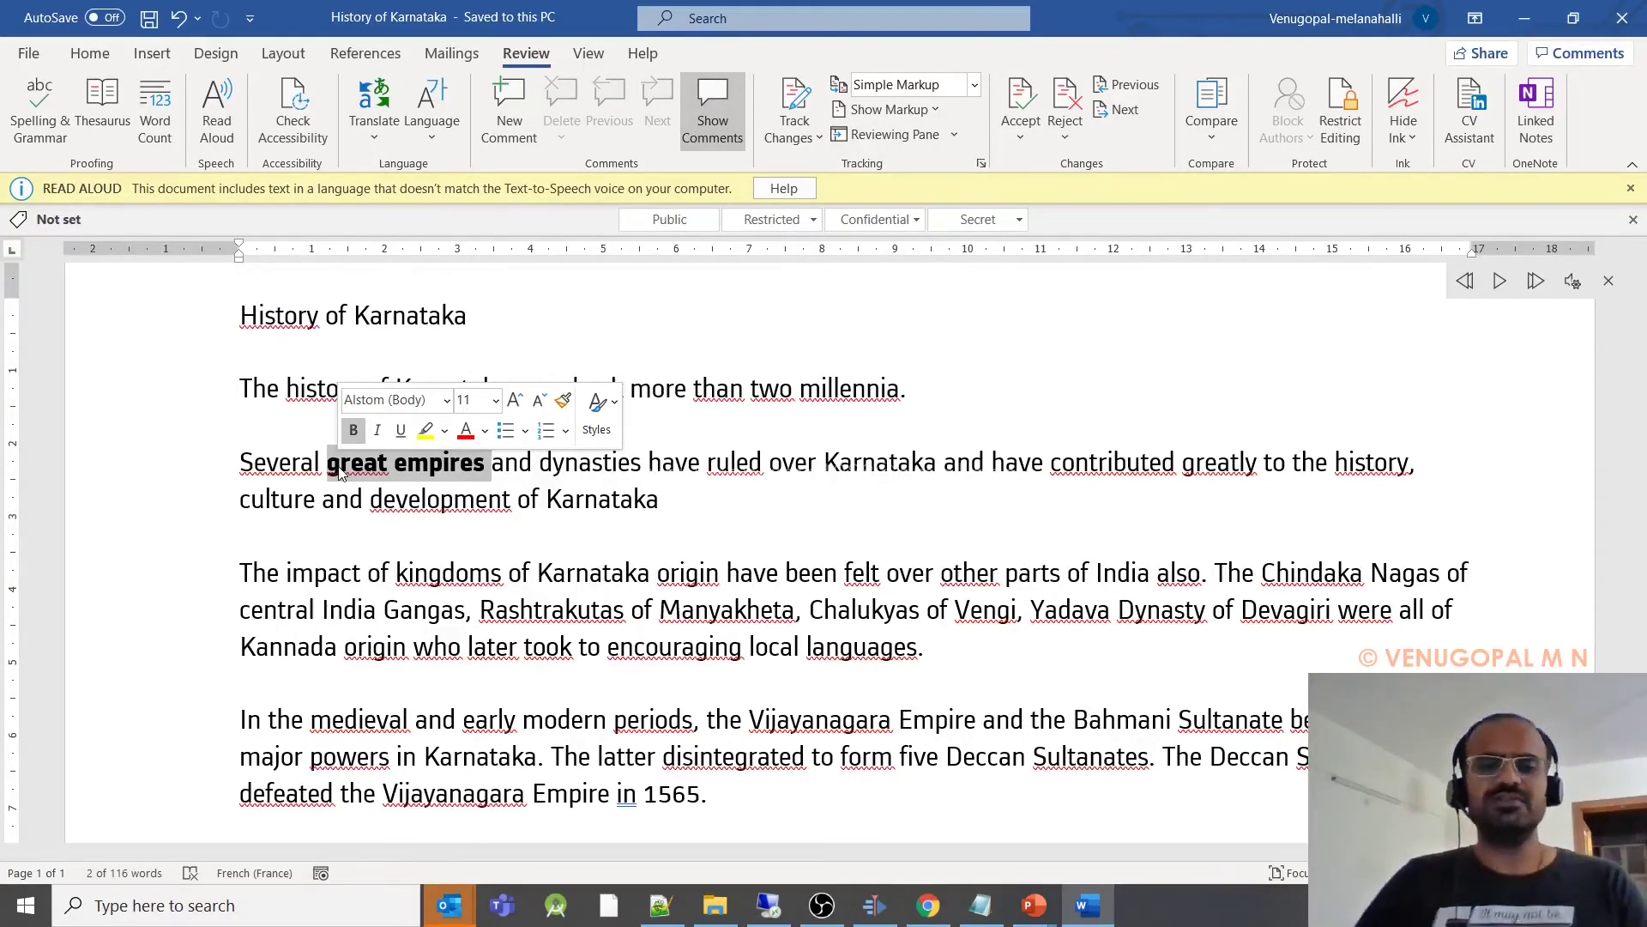
# Remove the bold from 'great empires', save the document, and deselect the text
pyautogui.hotkey('ctrl', 'b')
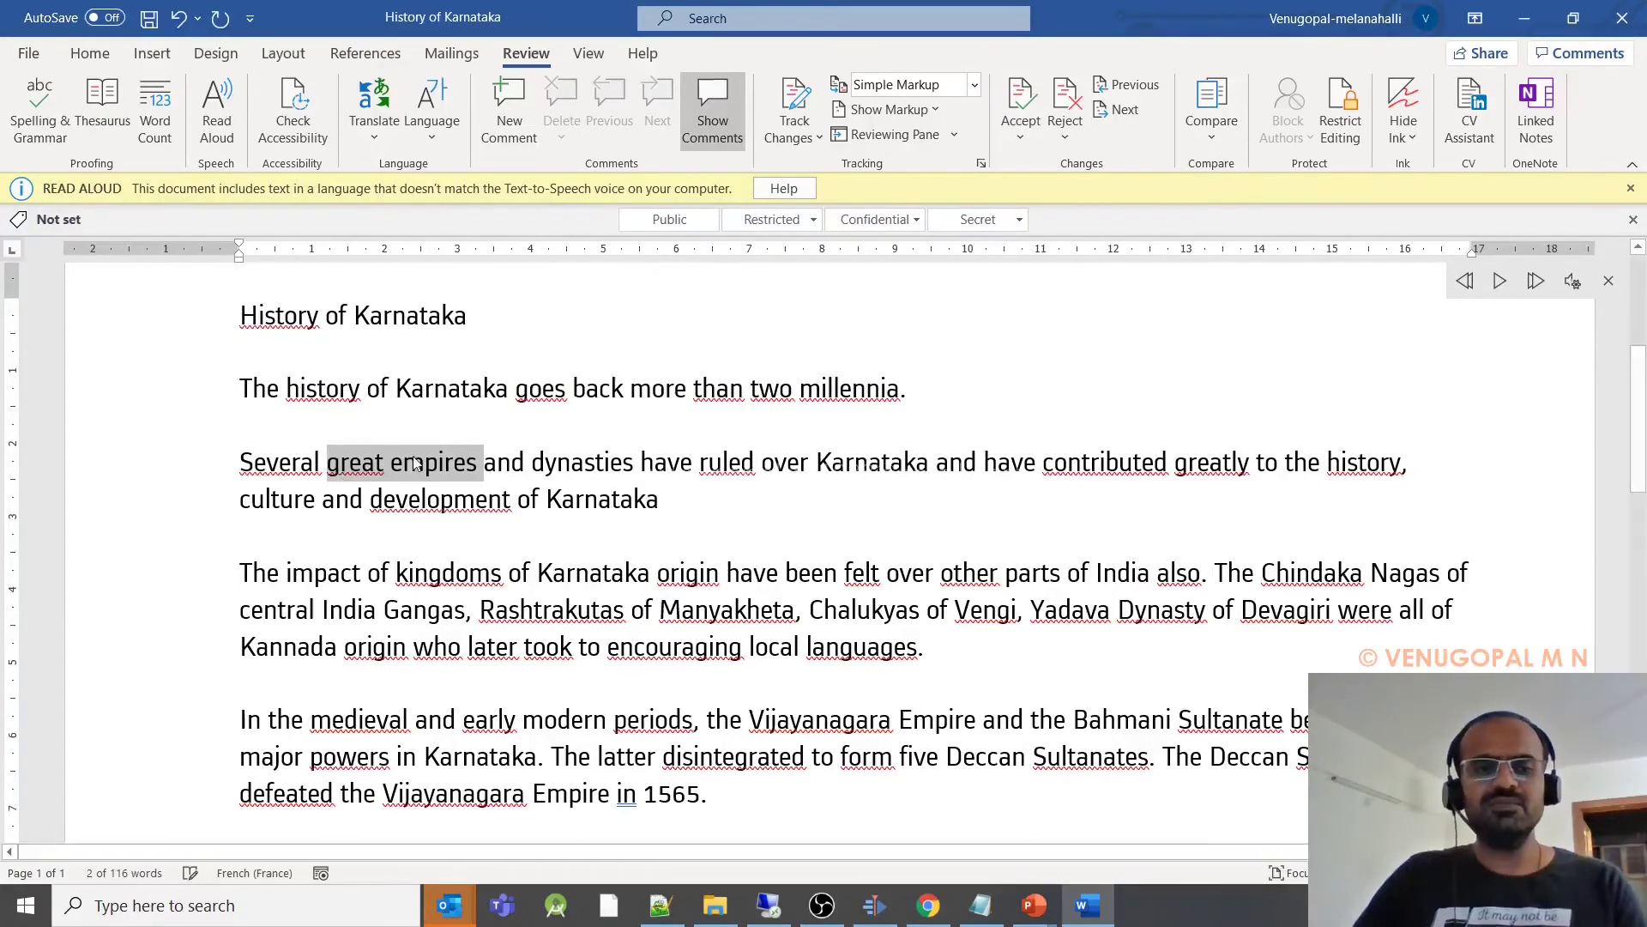
pyautogui.hotkey('ctrl', 's')
pyautogui.click(458, 354)
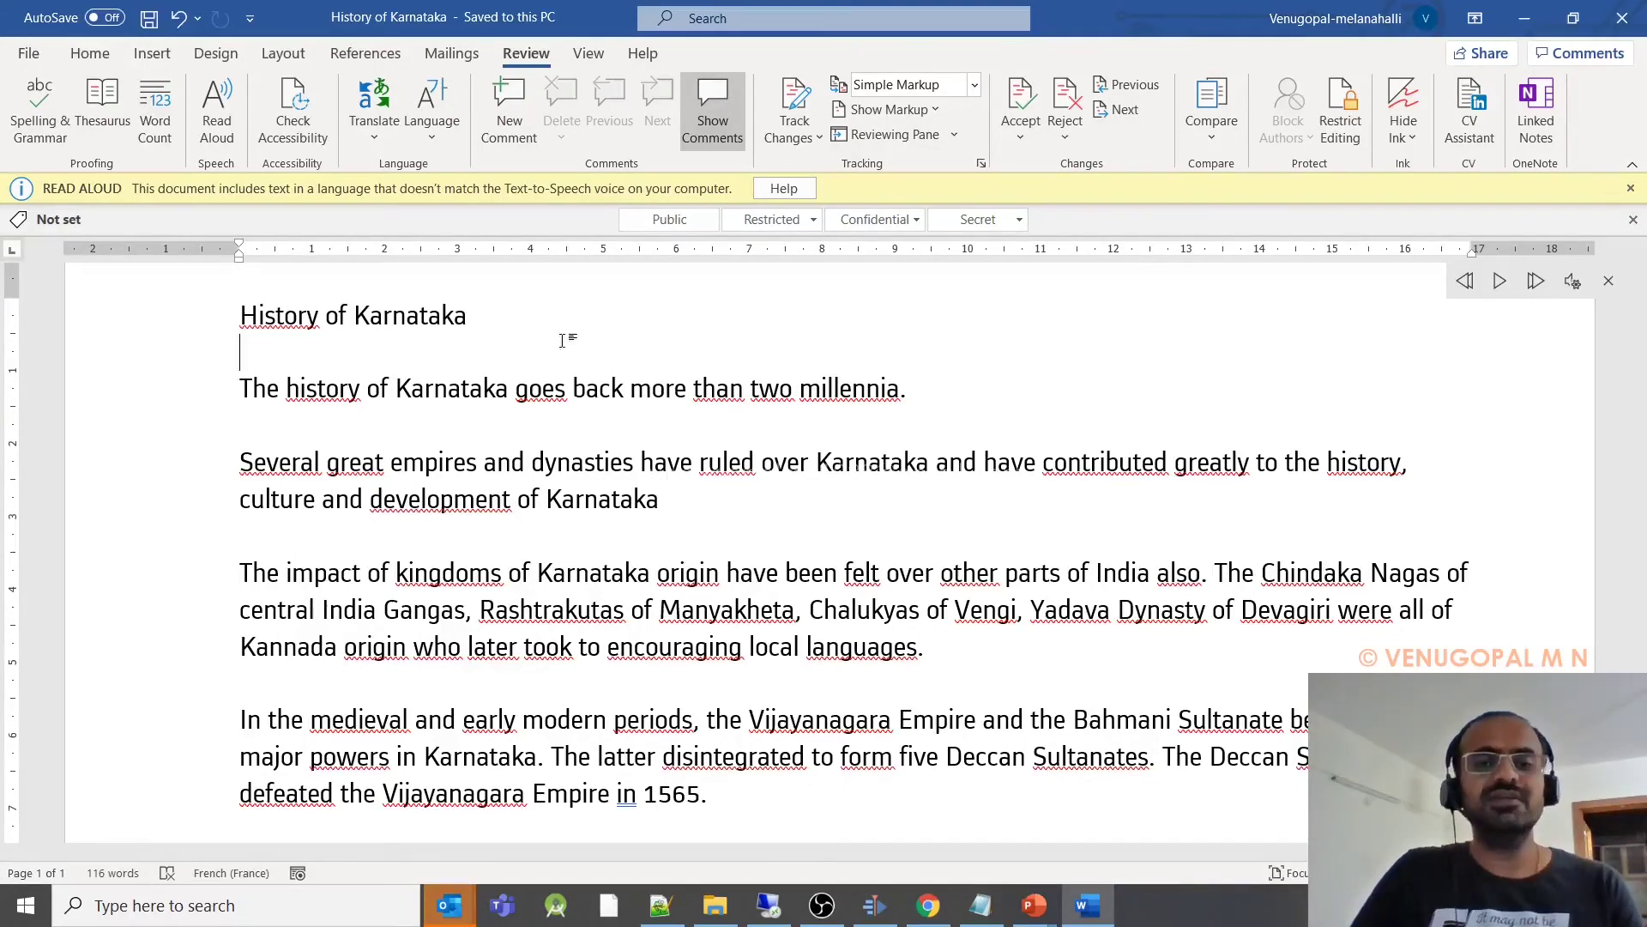
# Restart Read Aloud from the document title and pause it at 'history'
pyautogui.hotkey('ctrl', 'a')
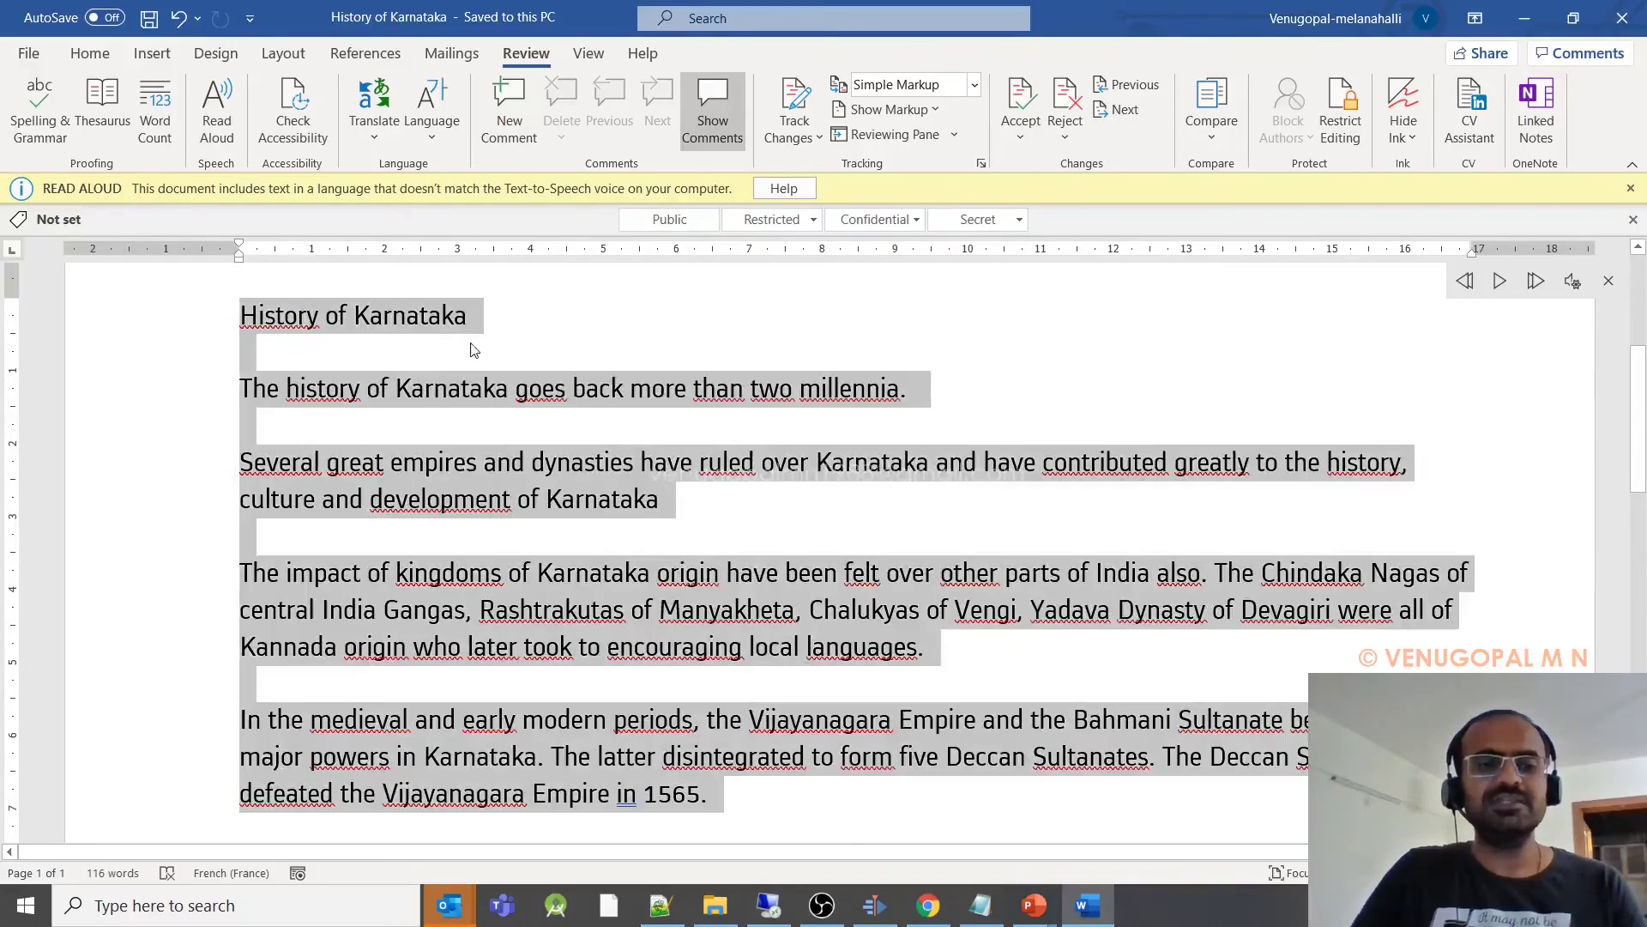
pyautogui.click(546, 335)
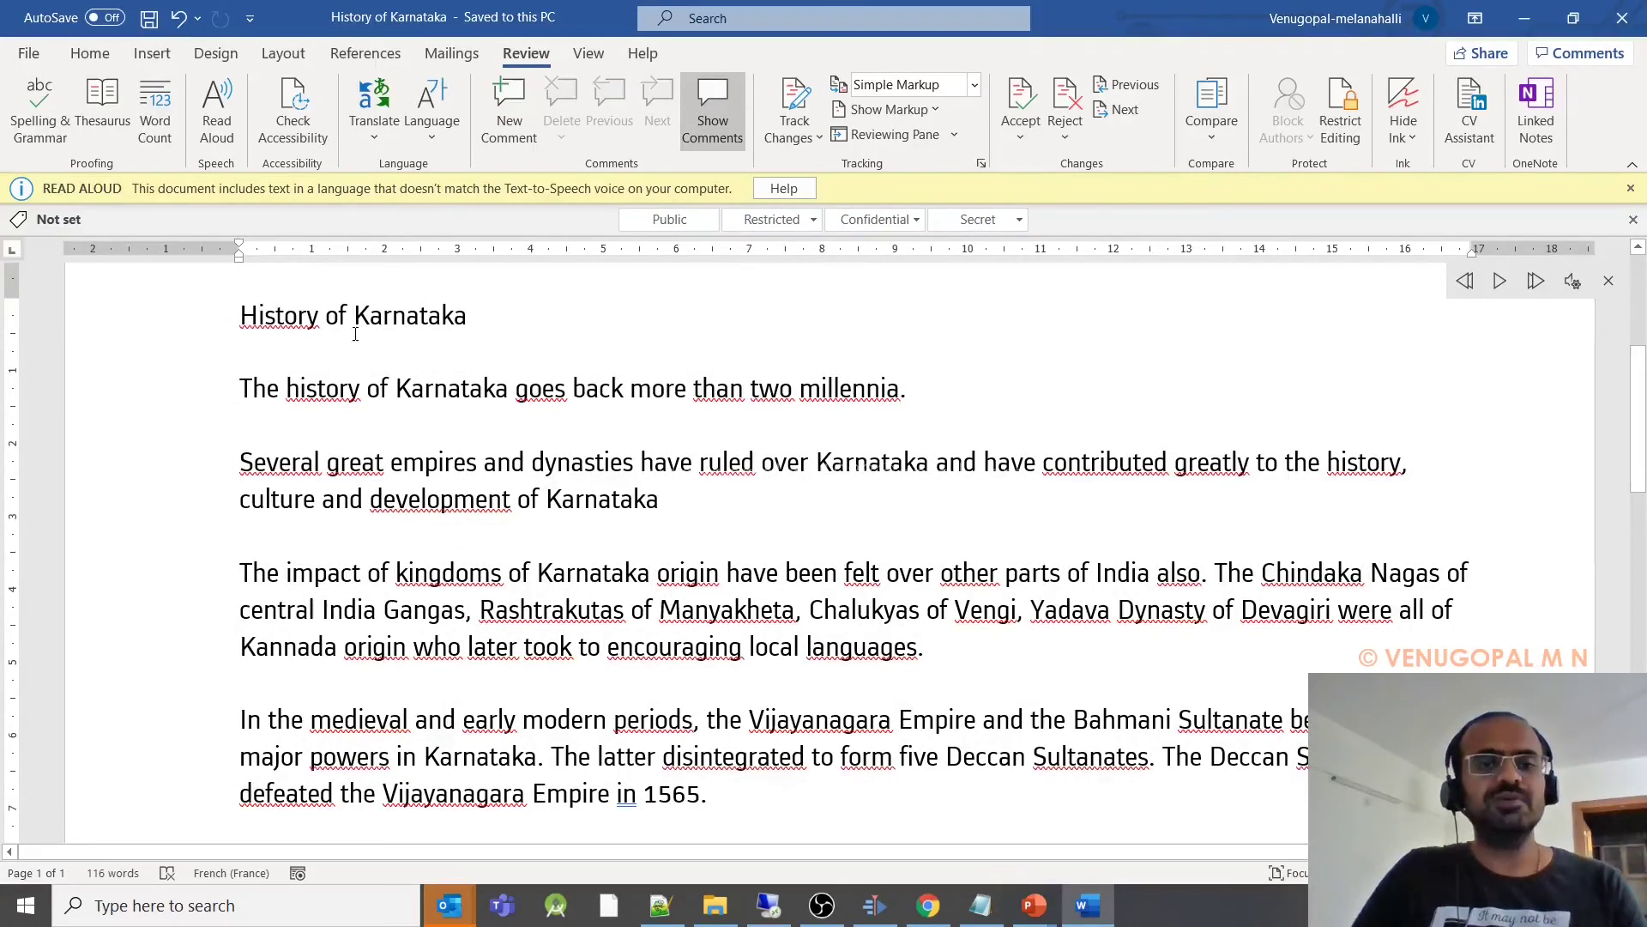
pyautogui.click(365, 53)
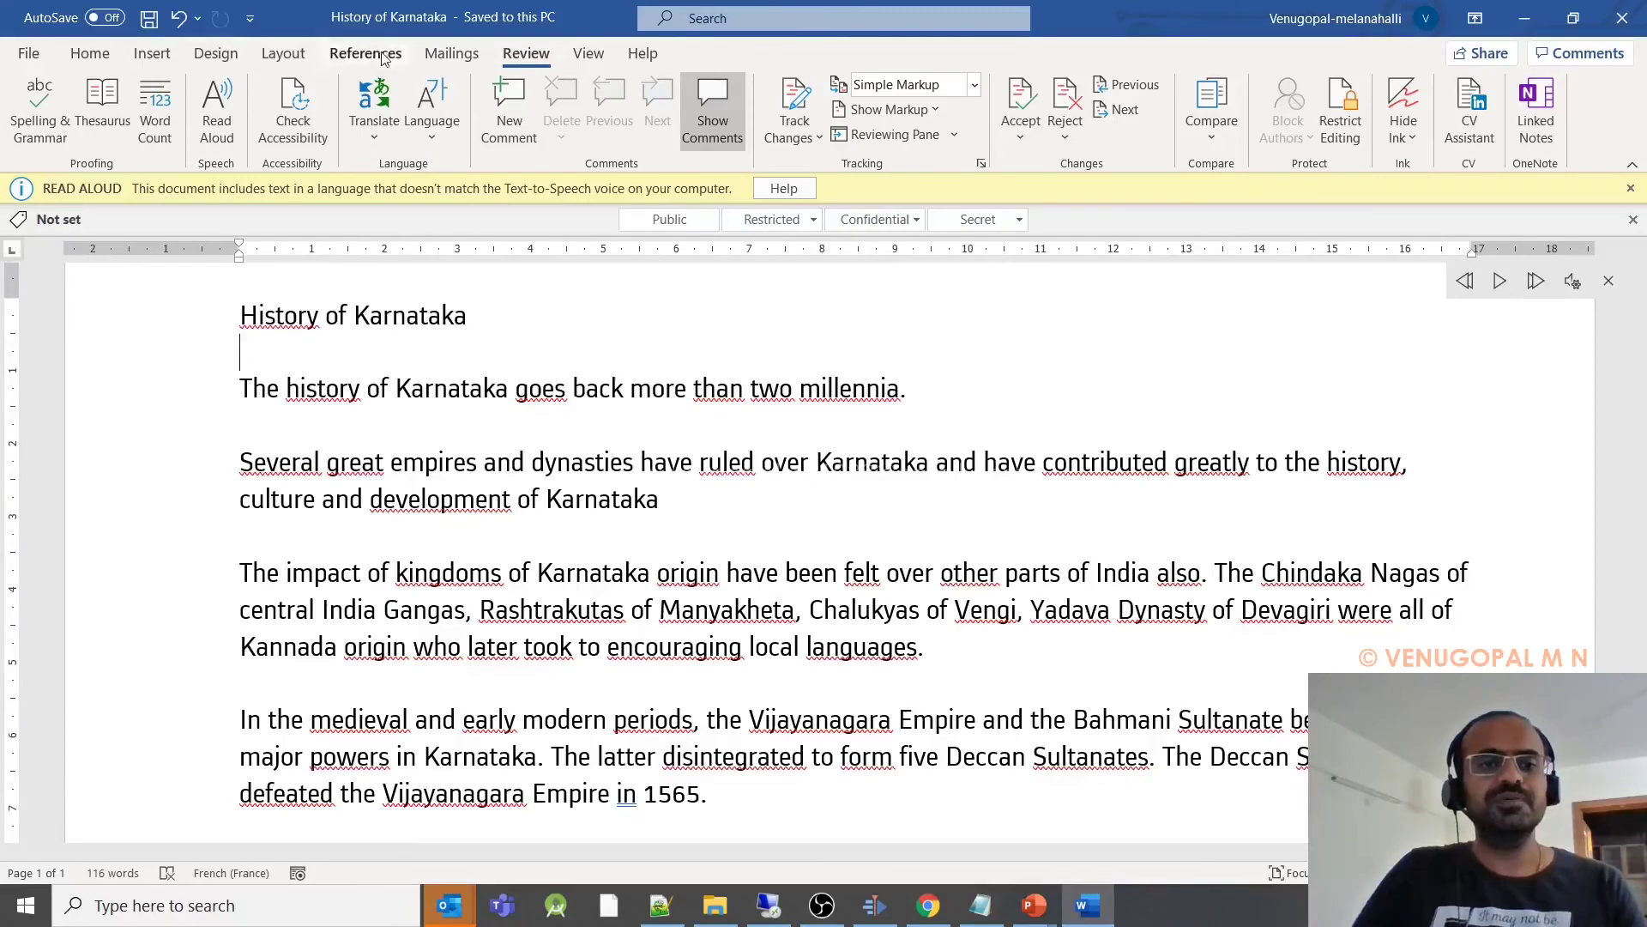
pyautogui.click(525, 53)
pyautogui.hotkey('ctrl', 'a')
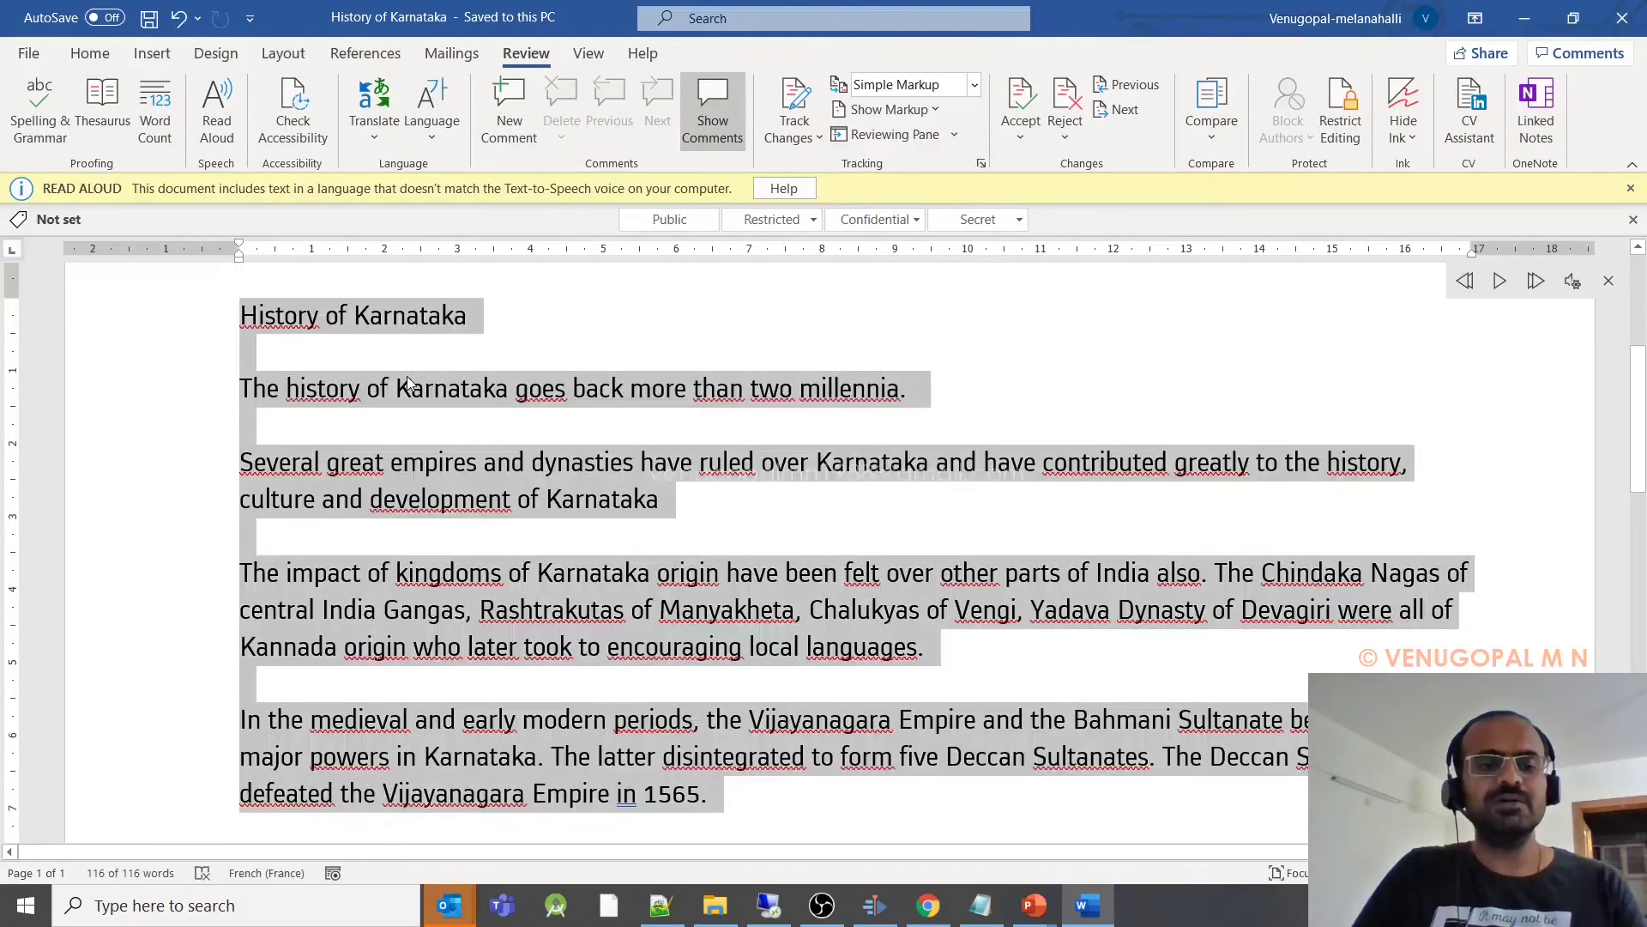
pyautogui.click(240, 315)
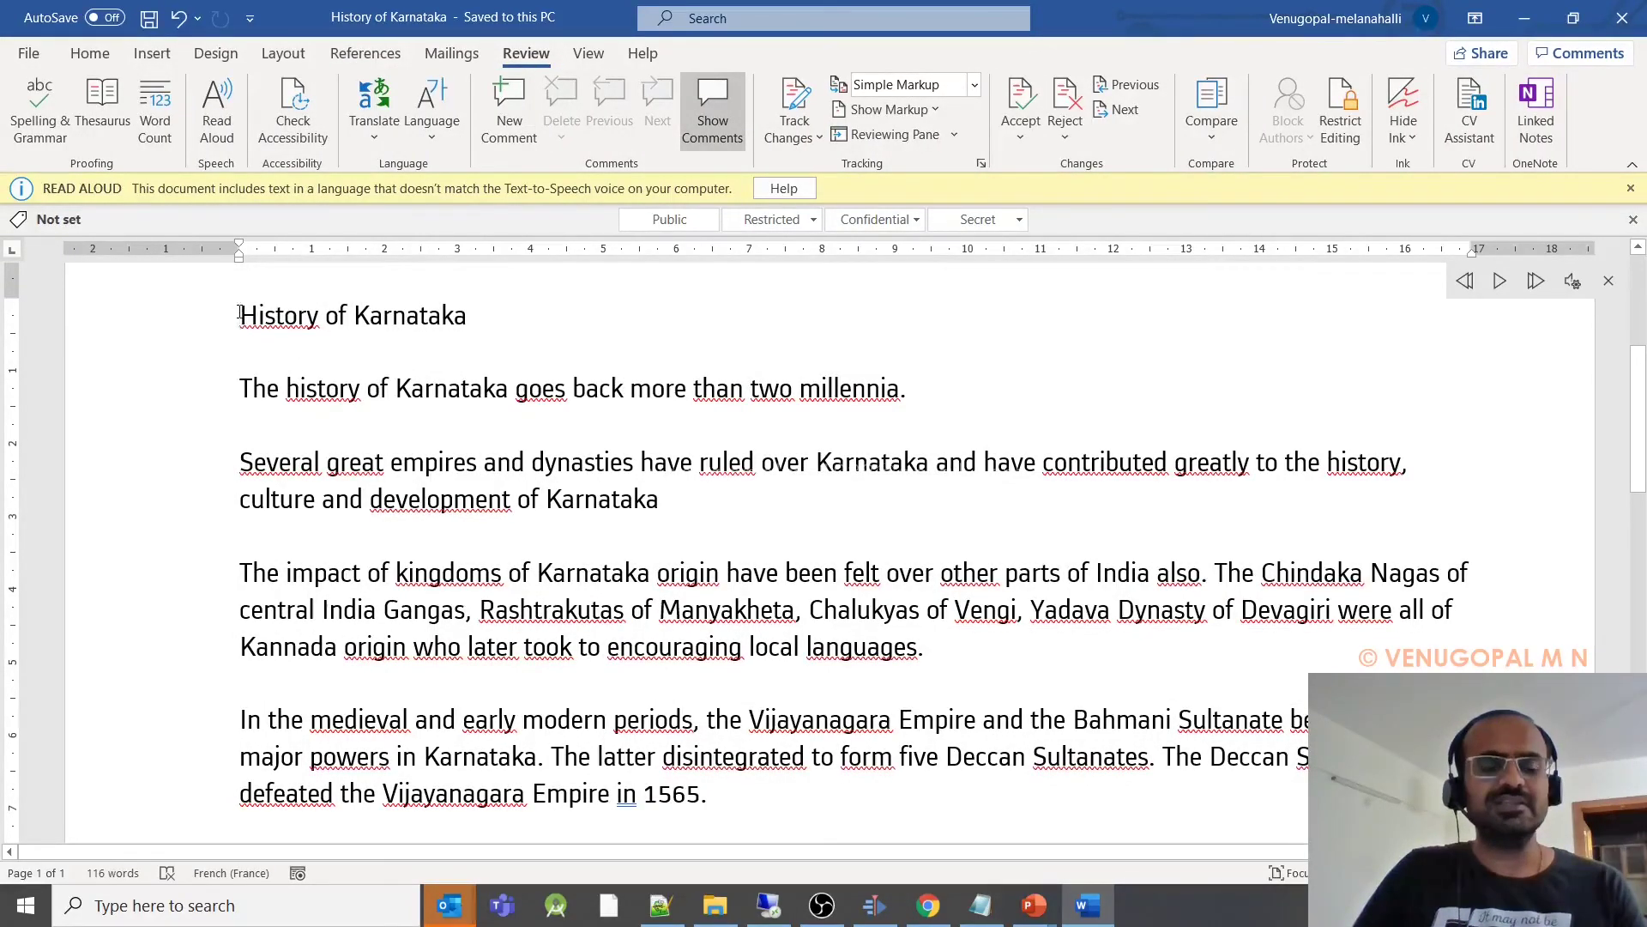
pyautogui.click(228, 120)
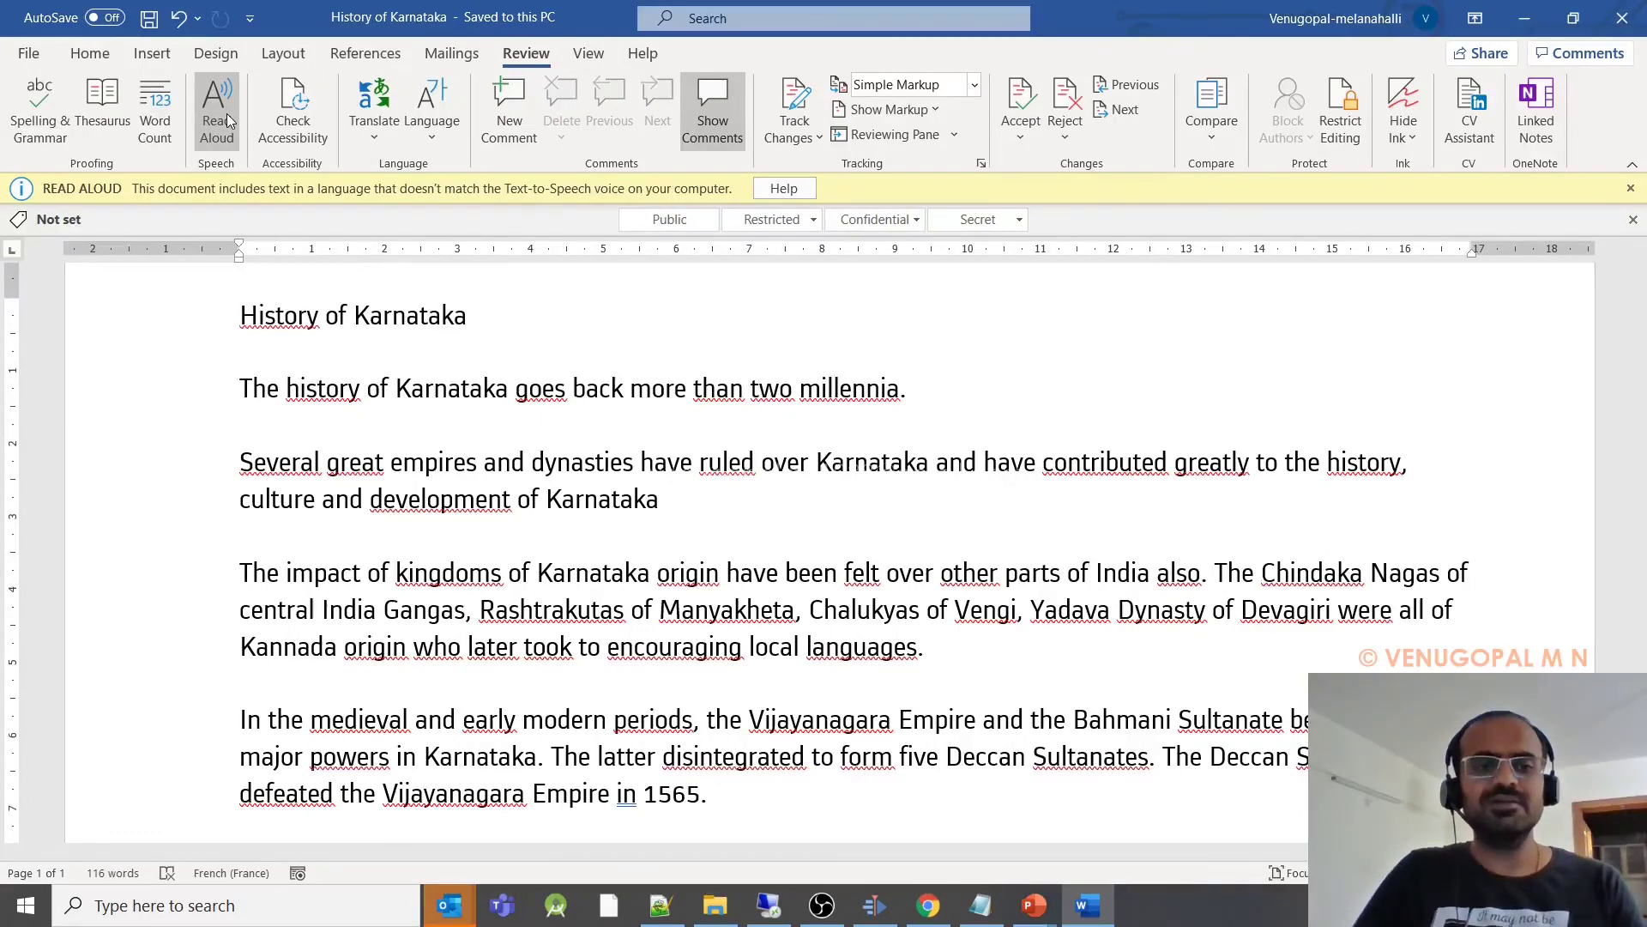
pyautogui.click(228, 120)
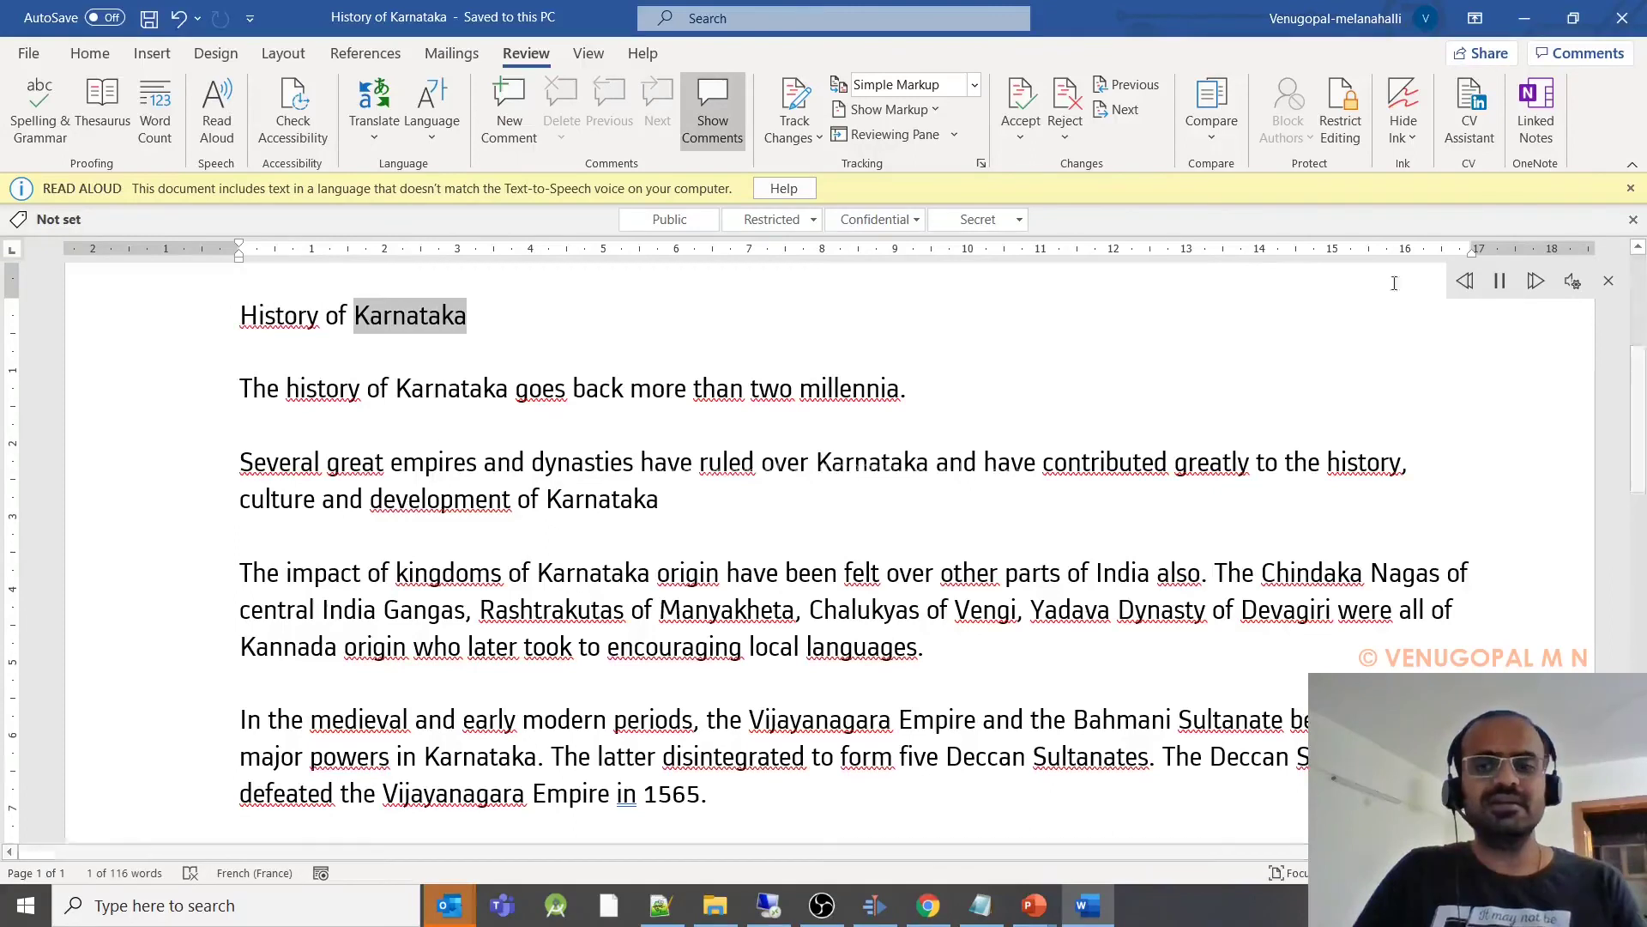
pyautogui.click(1500, 280)
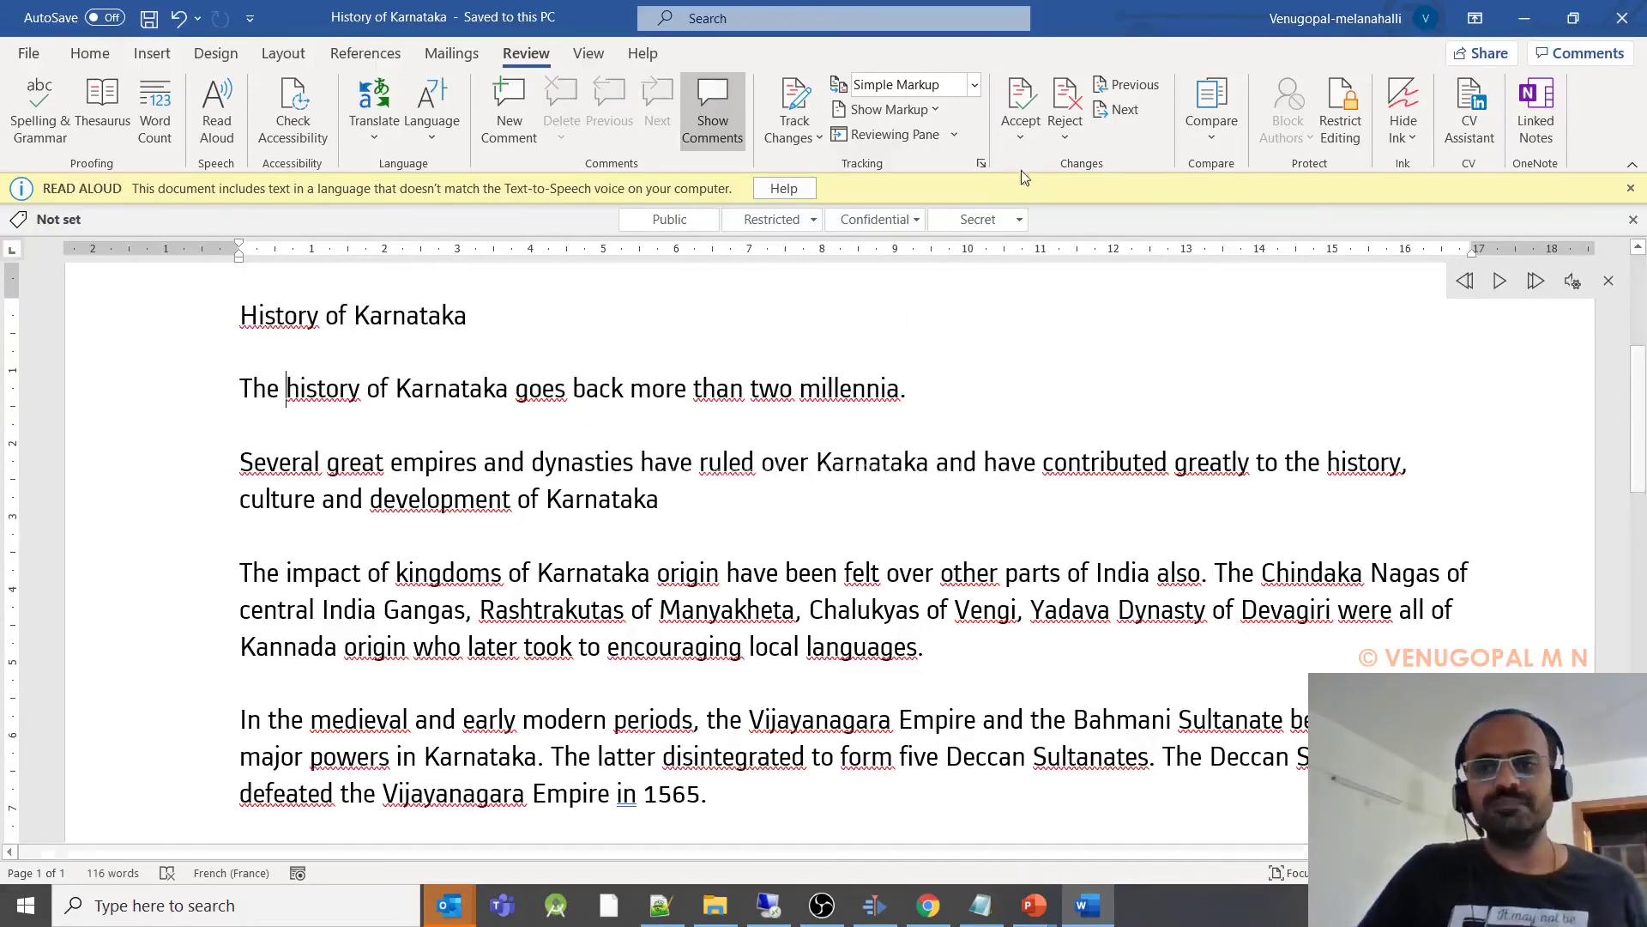
pyautogui.click(1524, 18)
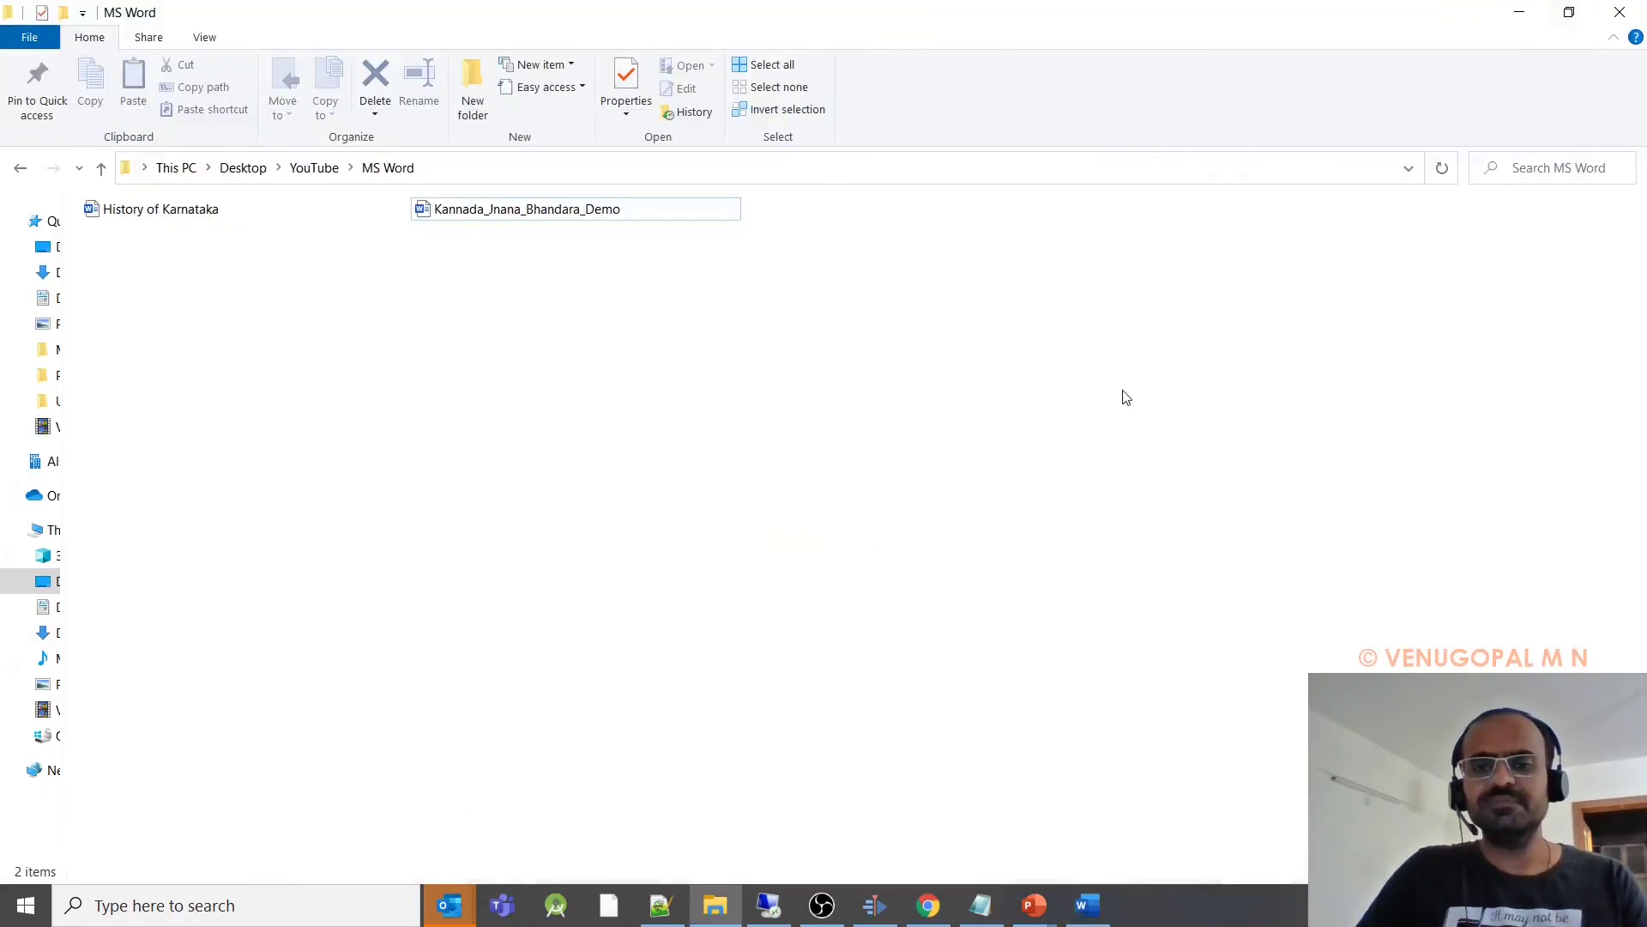